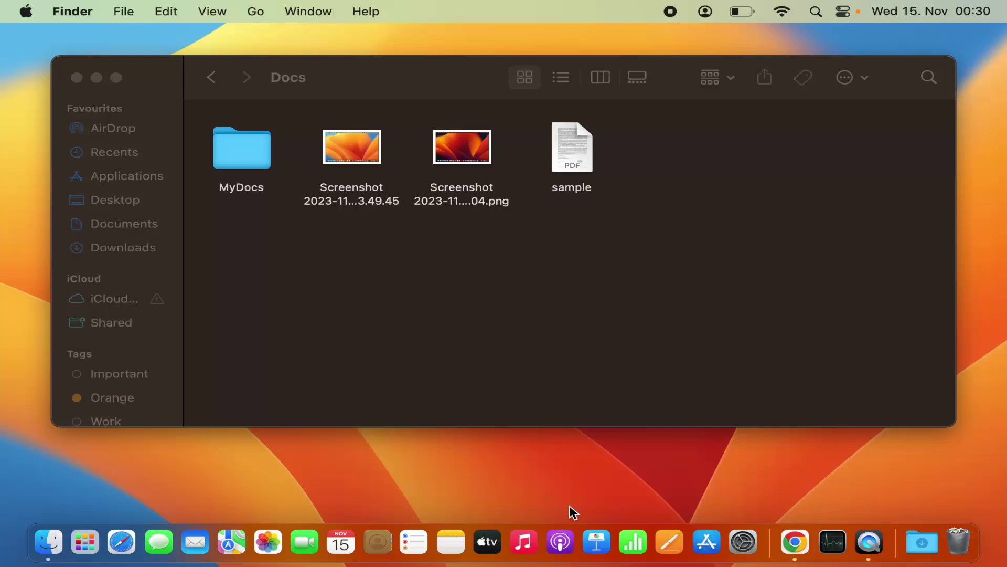
- Compress the sample PDF in the Docs window with Compress "sample" to create sample.zip
{"action": "left_click", "coordinate": [524, 325]}
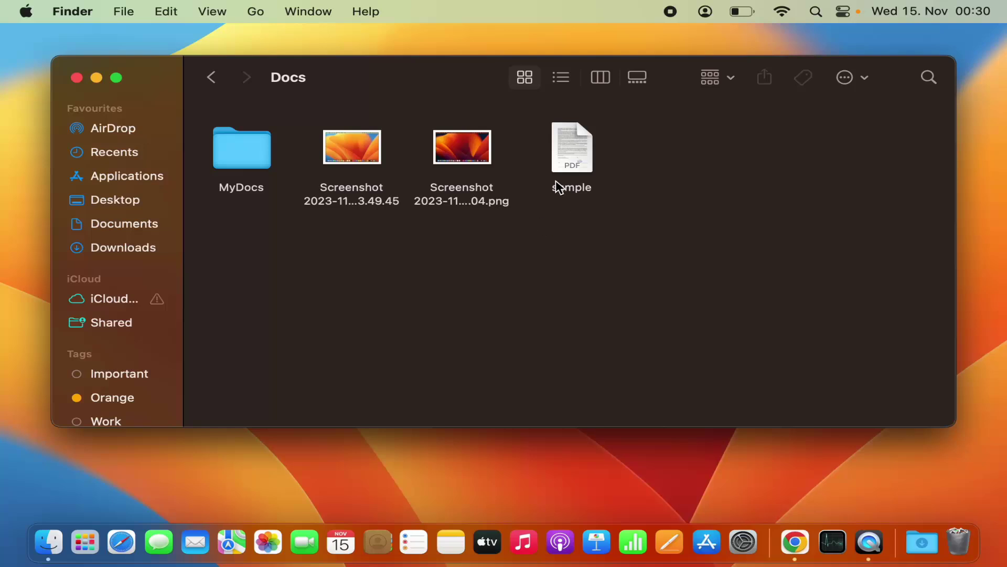
{"action": "left_click", "coordinate": [574, 160]}
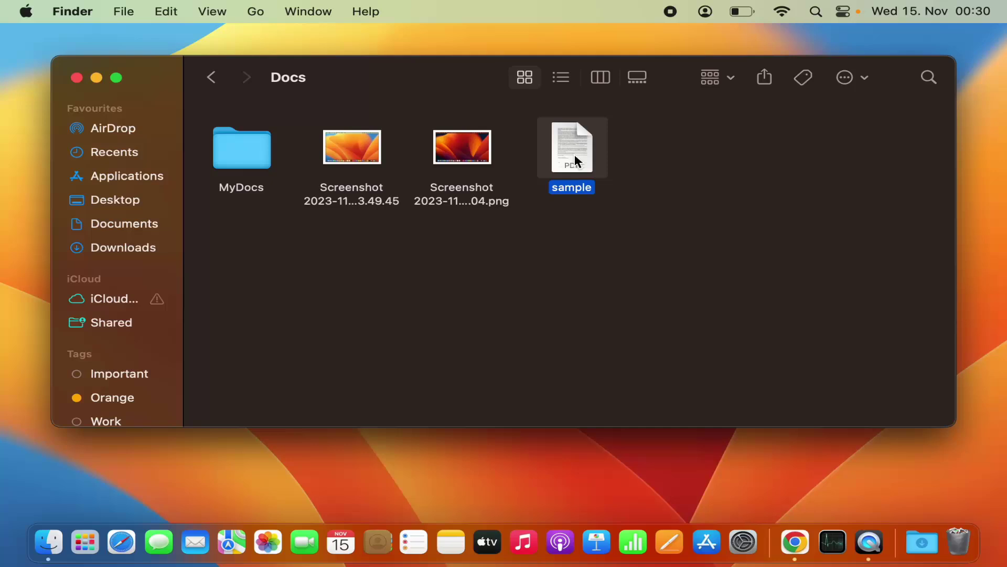
{"action": "right_click", "coordinate": [575, 157]}
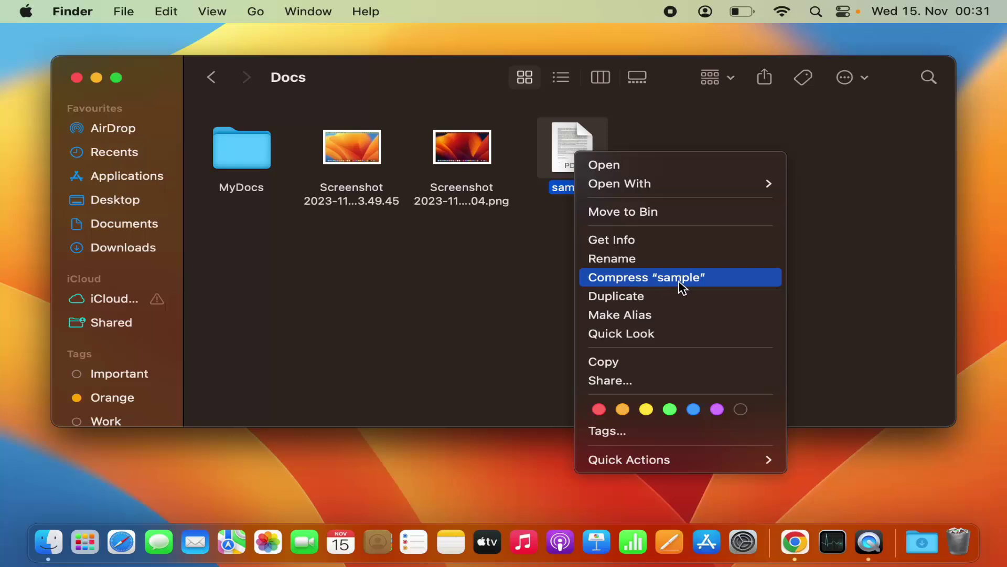
{"action": "left_click", "coordinate": [649, 279]}
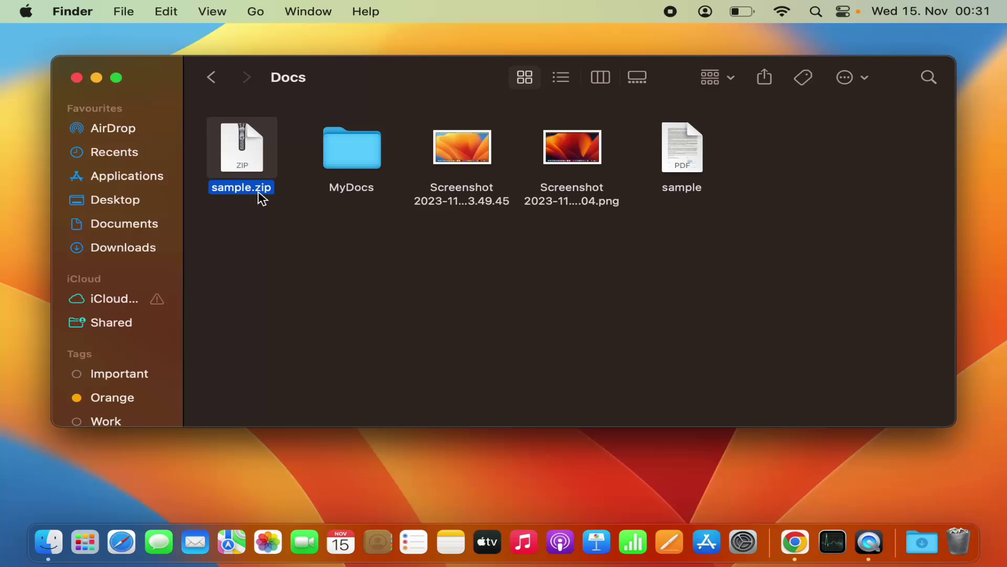
- Expand sample.zip with Archive Utility, producing 'sample 2' beside the original PDF
{"action": "left_click", "coordinate": [251, 177]}
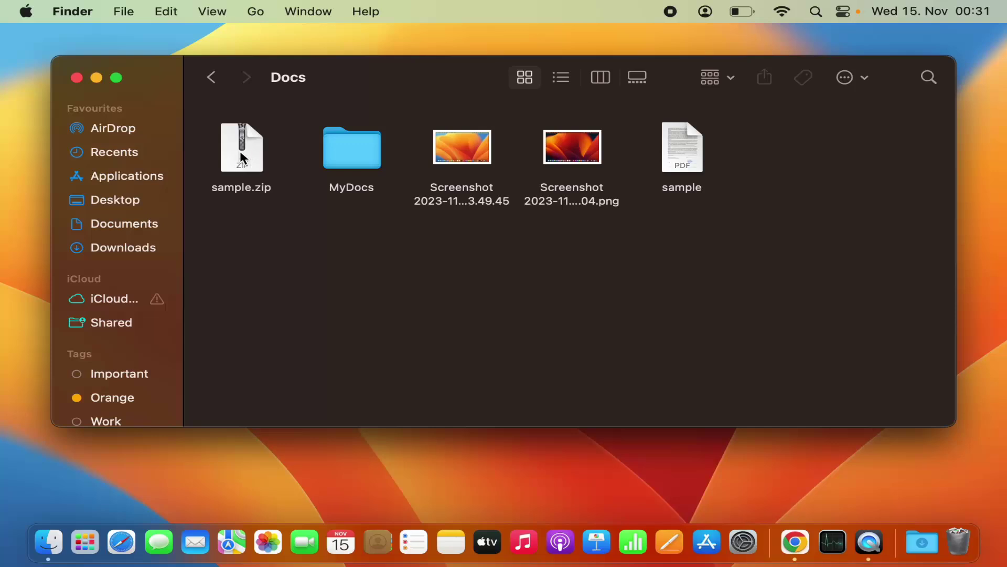
{"action": "double_click", "coordinate": [242, 163]}
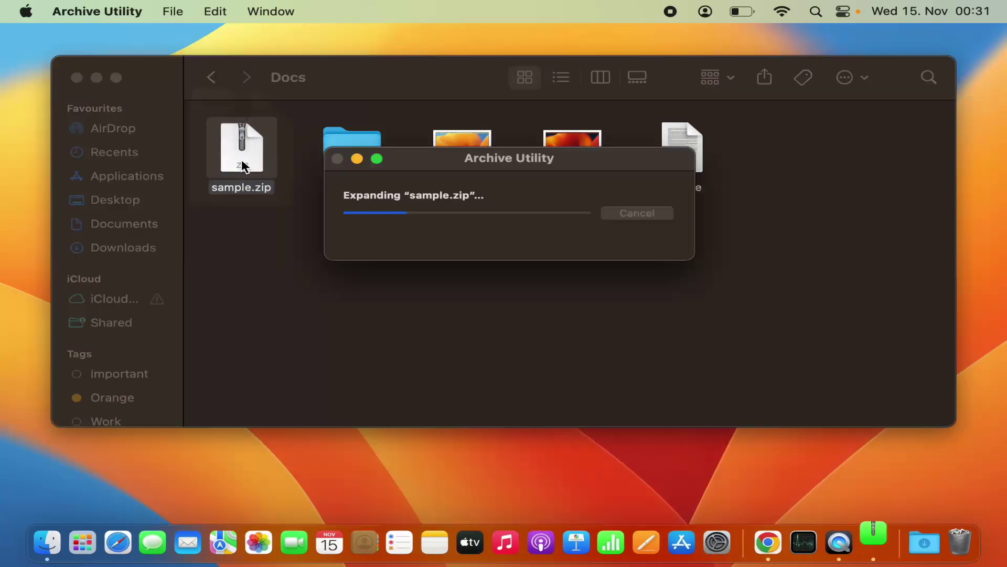
{"action": "left_click", "coordinate": [793, 167]}
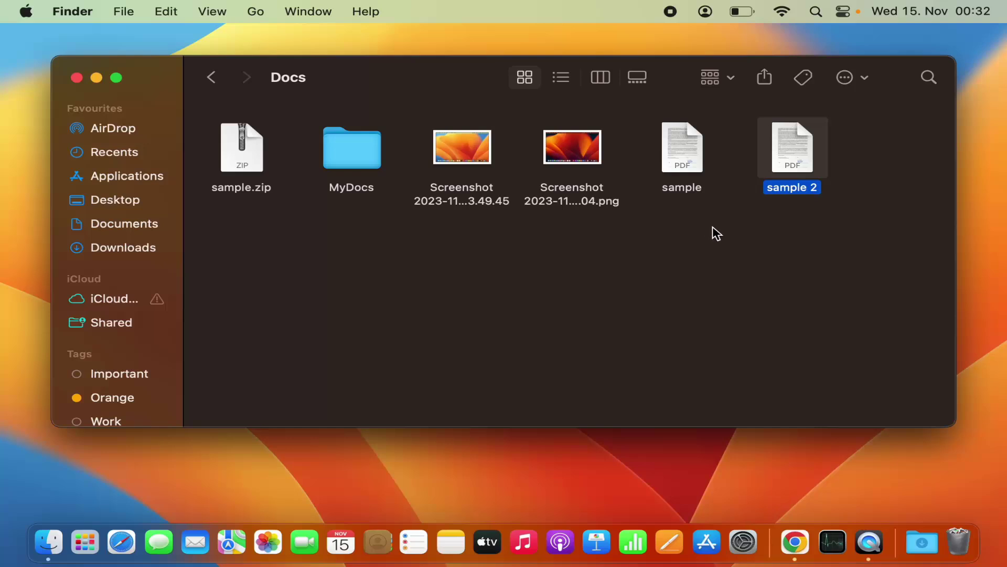
- Select MyDocs, both screenshots and sample together and compress all four into Archive.zip
{"action": "left_click_drag", "start_coordinate": [712, 227], "coordinate": [316, 126]}
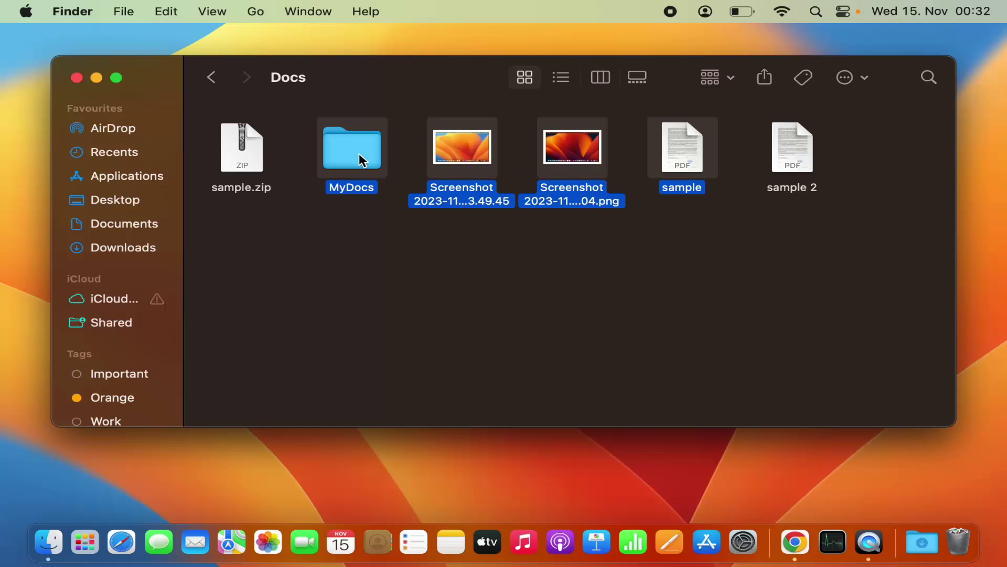
{"action": "right_click", "coordinate": [596, 156]}
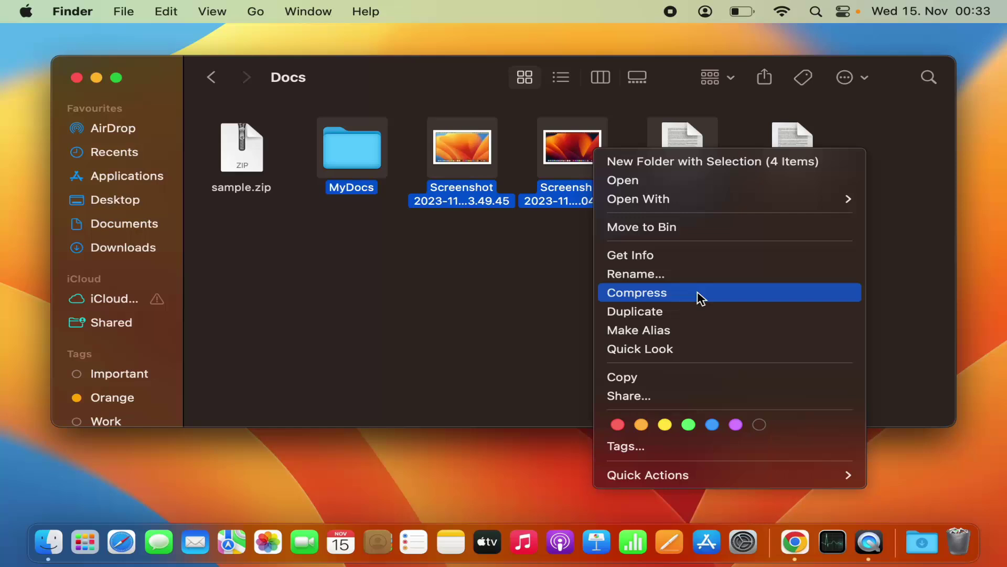
{"action": "left_click", "coordinate": [669, 300]}
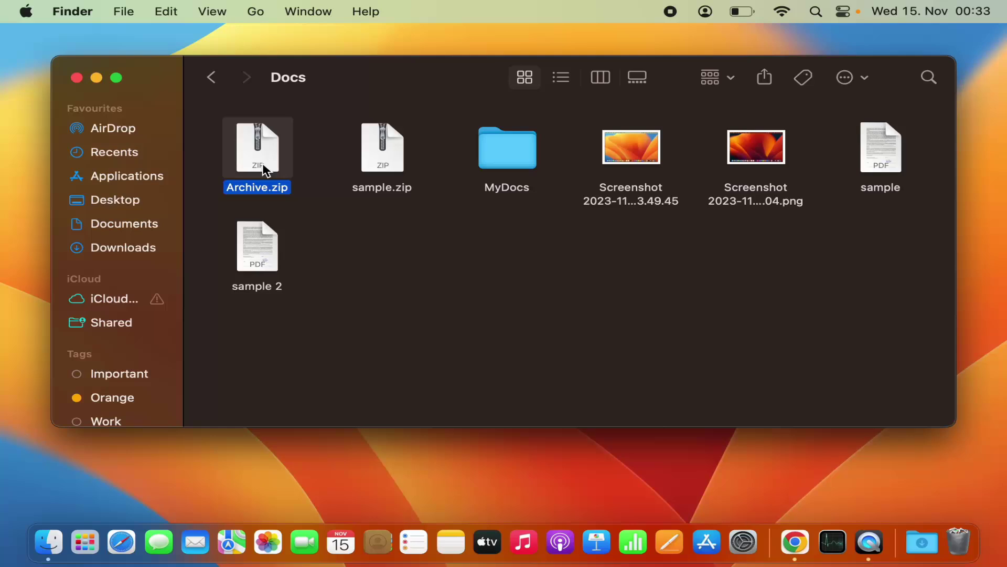
- Expand Archive.zip, check the extracted Archive folder's contents, and return to Docs
{"action": "double_click", "coordinate": [264, 167]}
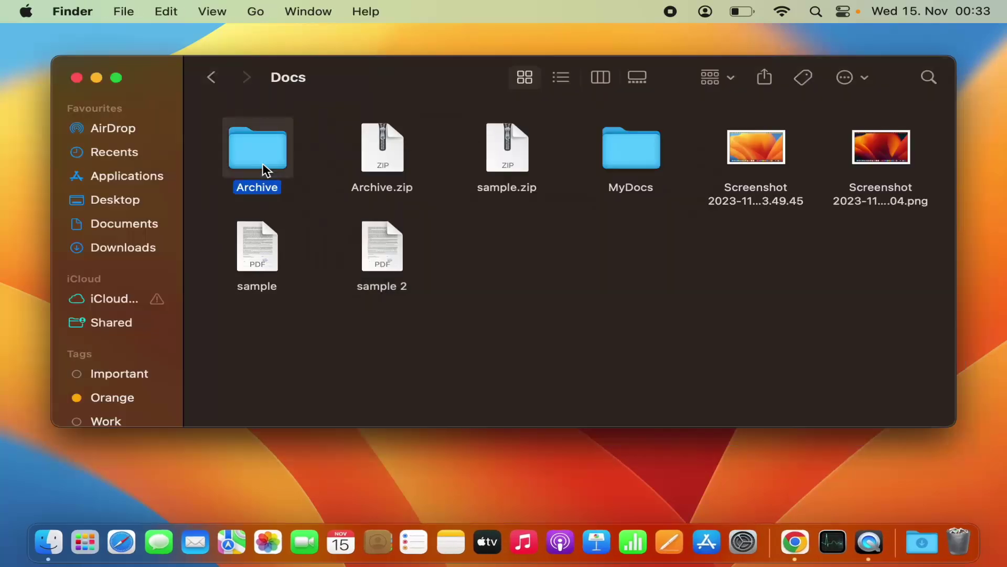
{"action": "double_click", "coordinate": [262, 164]}
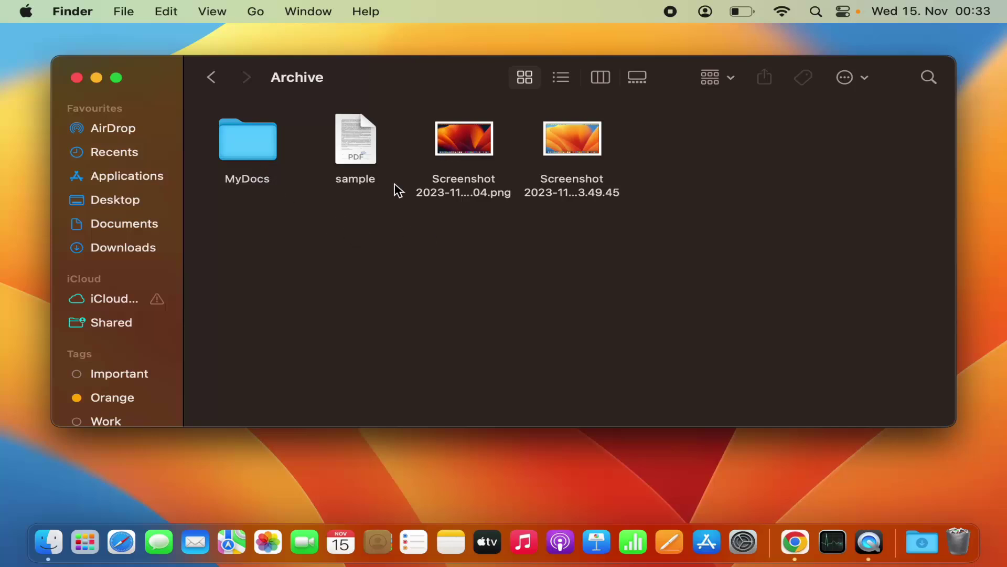
{"action": "left_click", "coordinate": [218, 87]}
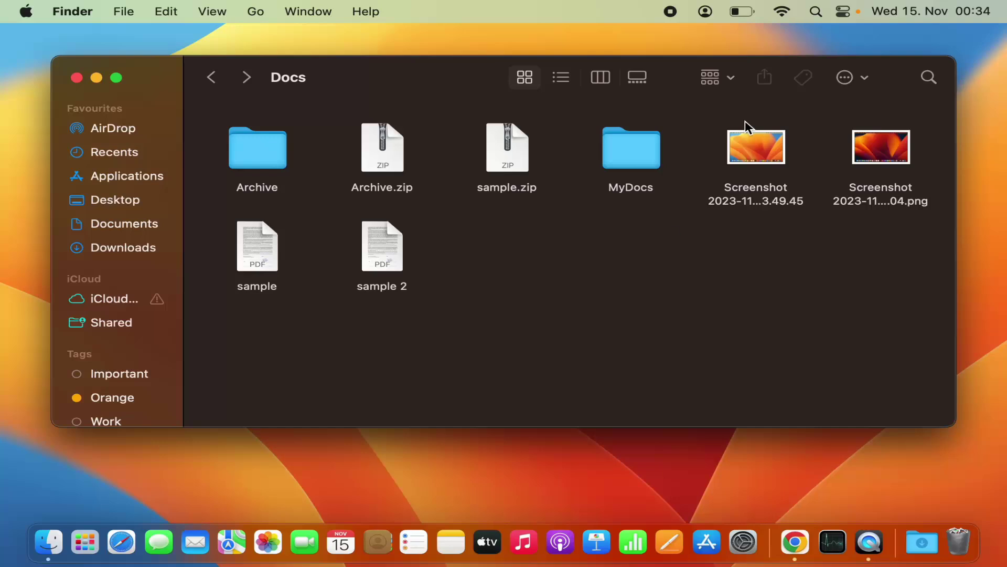
- Launch Terminal through Spotlight, then bring the Docs Finder window forward again
{"action": "left_click", "coordinate": [815, 12]}
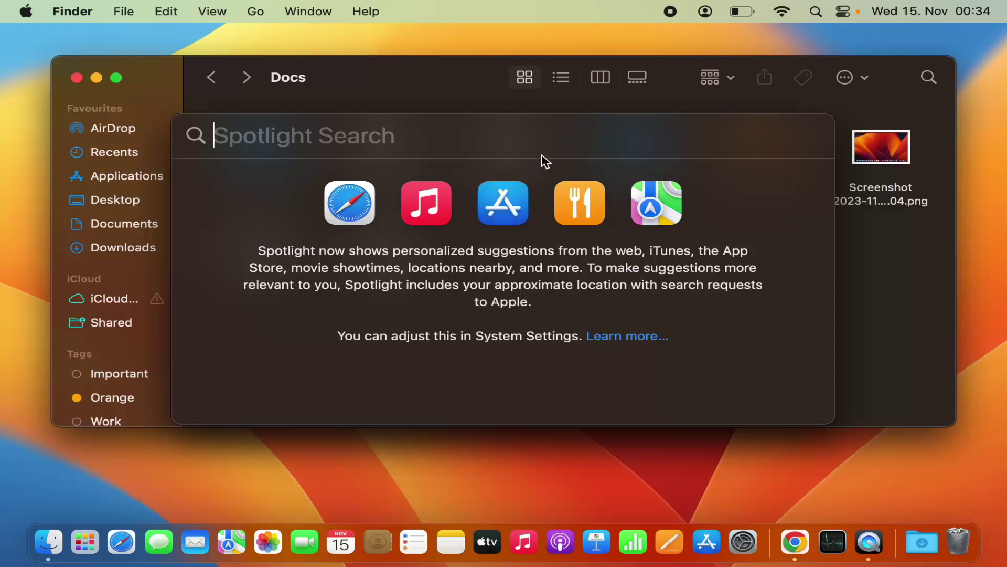
{"action": "type", "text": "t"}
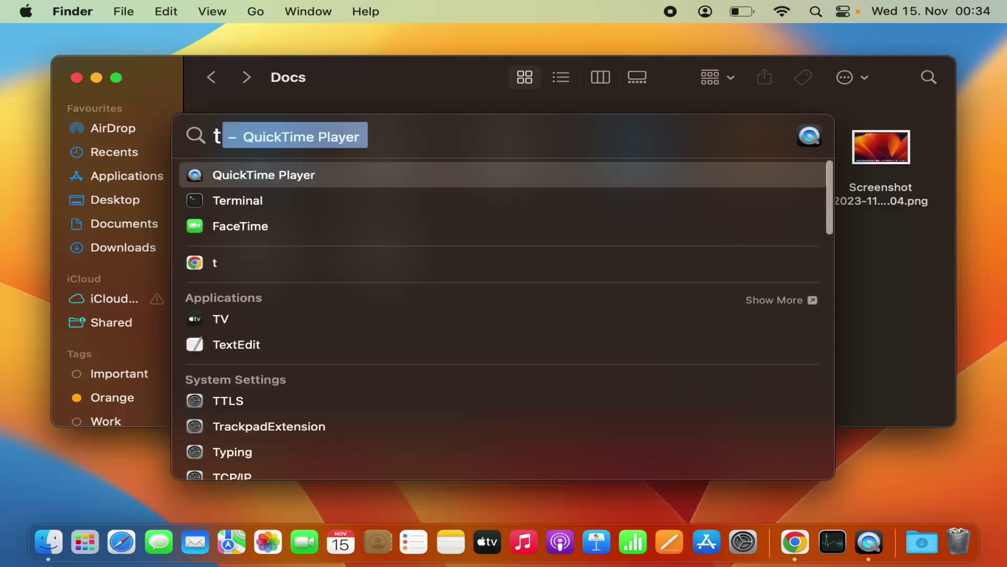
{"action": "type", "text": "erm"}
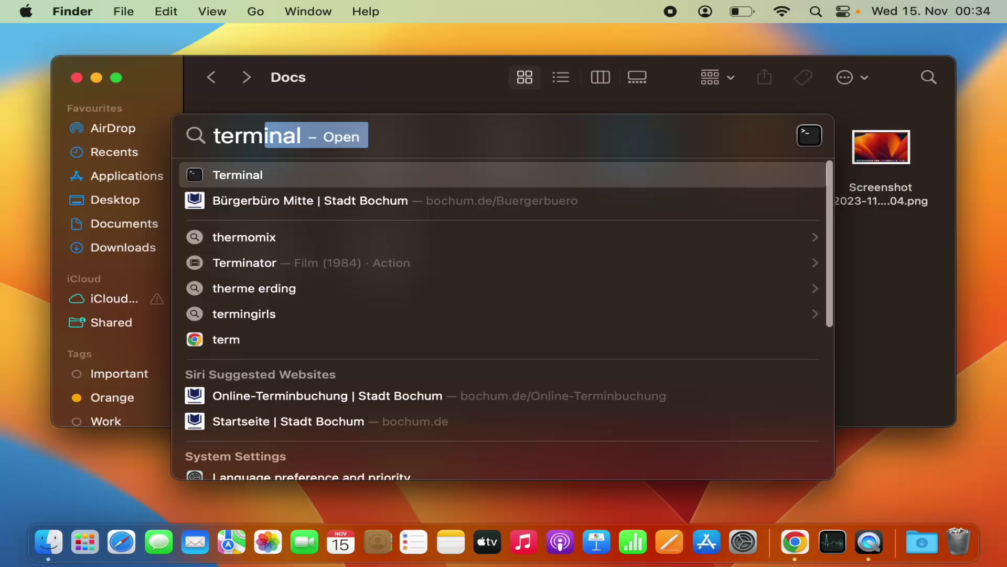
{"action": "key", "text": "Return"}
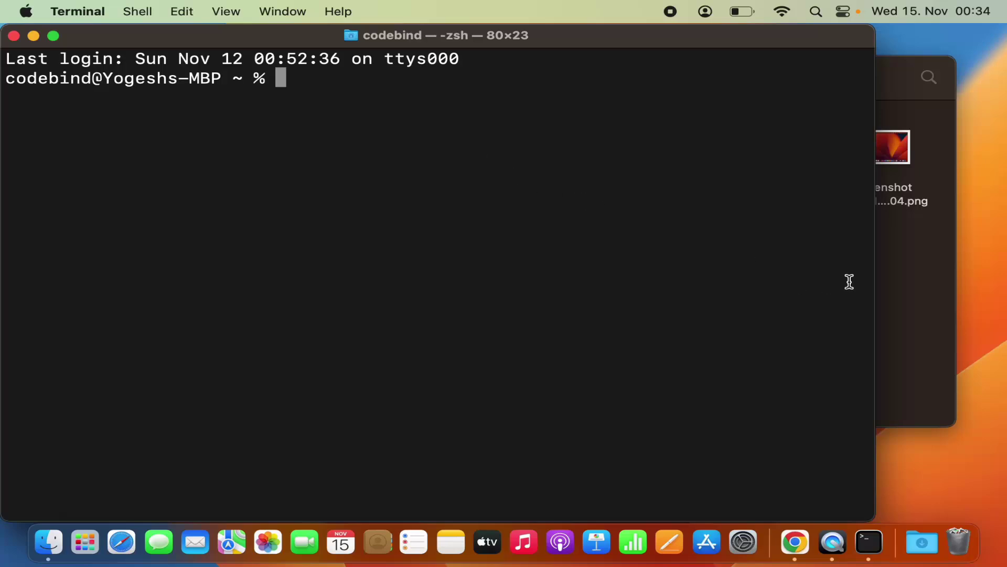
{"action": "left_click", "coordinate": [898, 271]}
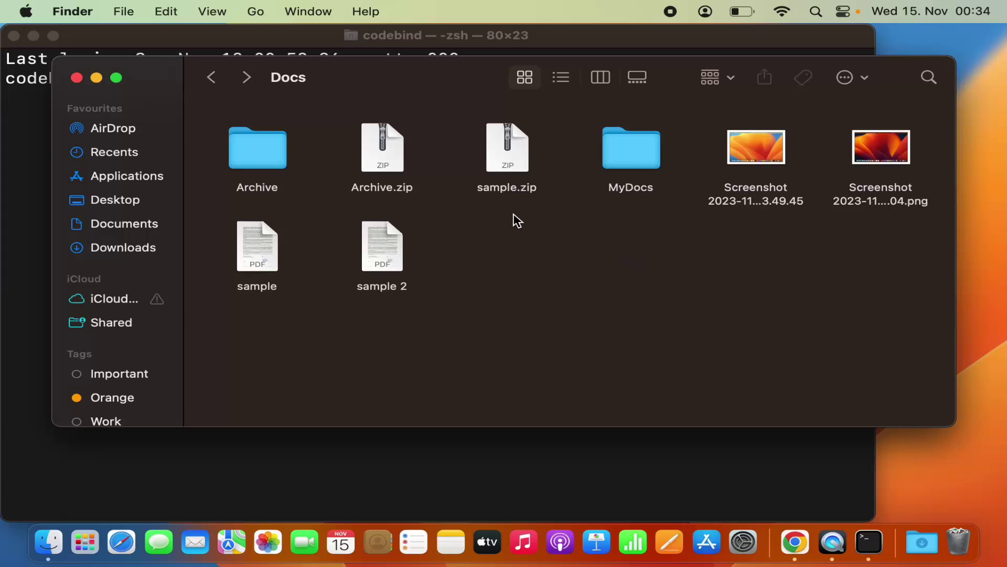
- Open the Get Info window for the Docs folder
{"action": "right_click", "coordinate": [546, 251]}
{"action": "left_click", "coordinate": [543, 250]}
{"action": "right_click", "coordinate": [545, 250]}
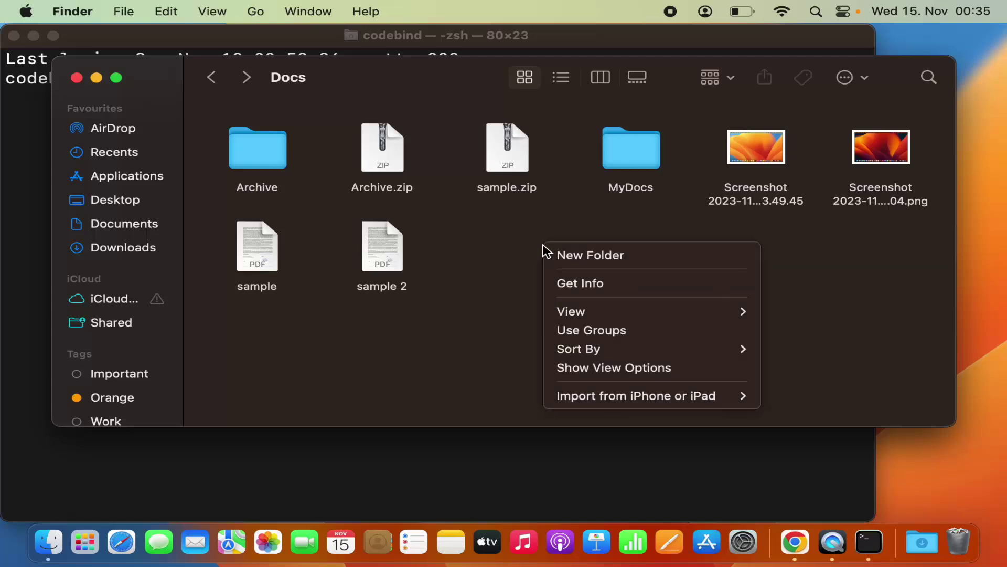
{"action": "left_click", "coordinate": [564, 273]}
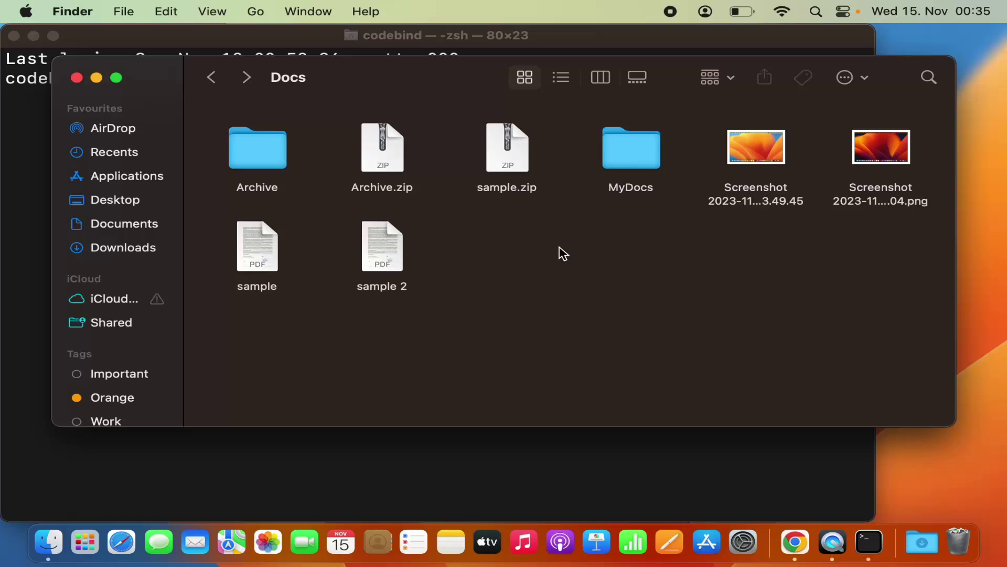
{"action": "right_click", "coordinate": [560, 248]}
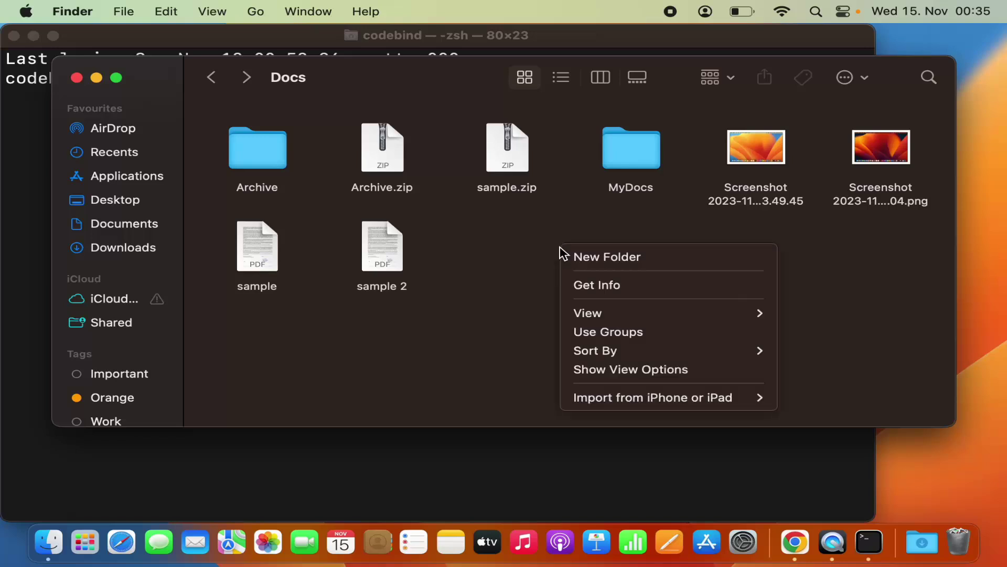
{"action": "left_click", "coordinate": [581, 282]}
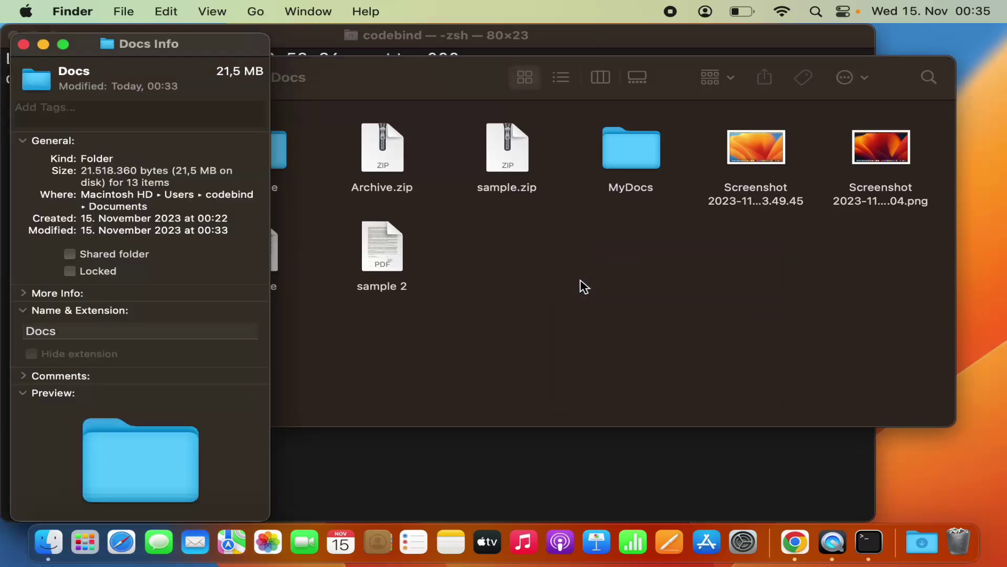
- Copy the Info window's Where location as a pathname, then switch to Terminal
{"action": "right_click", "coordinate": [87, 199]}
{"action": "key", "text": "Escape"}
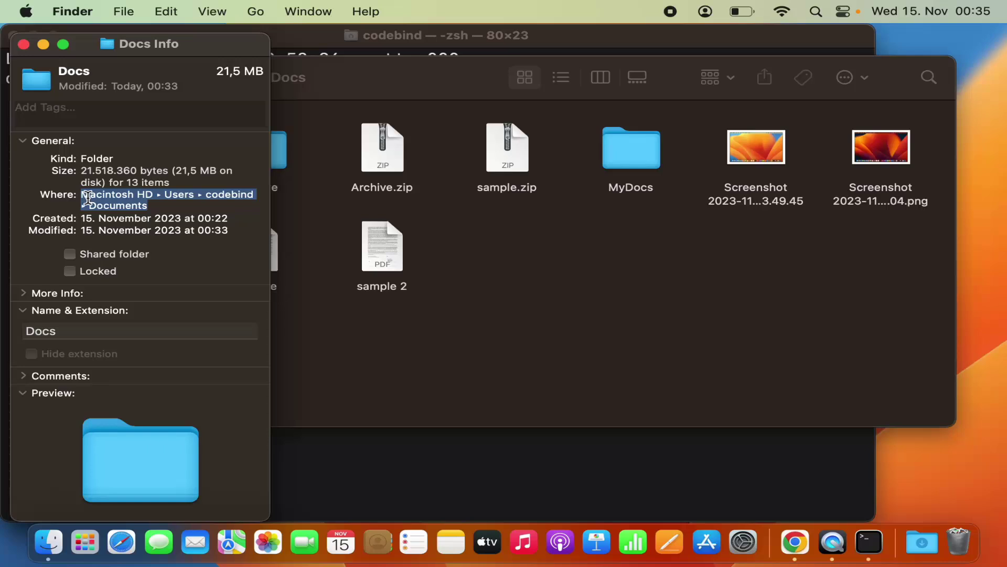
{"action": "right_click", "coordinate": [87, 199]}
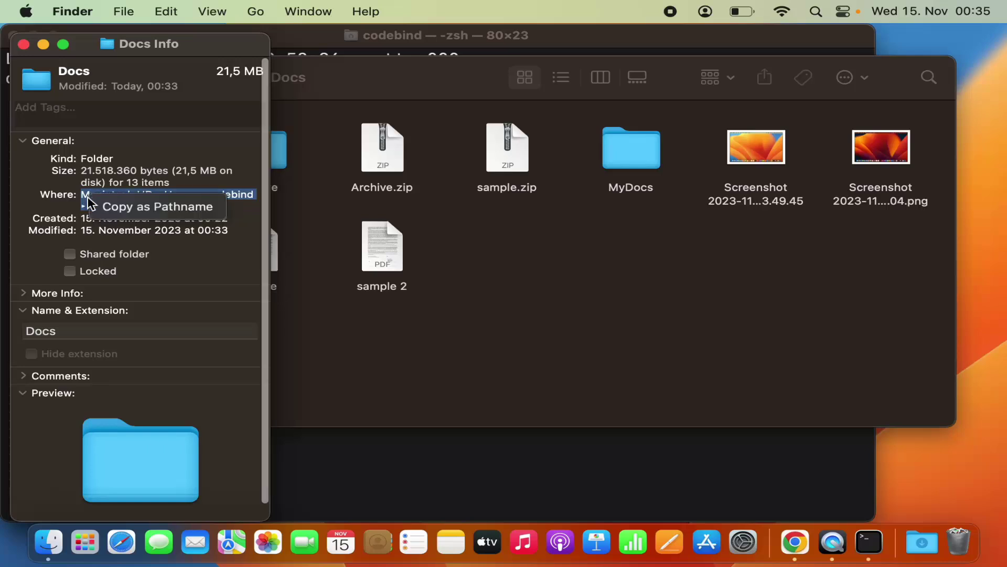
{"action": "key", "text": "Escape"}
{"action": "right_click", "coordinate": [88, 200]}
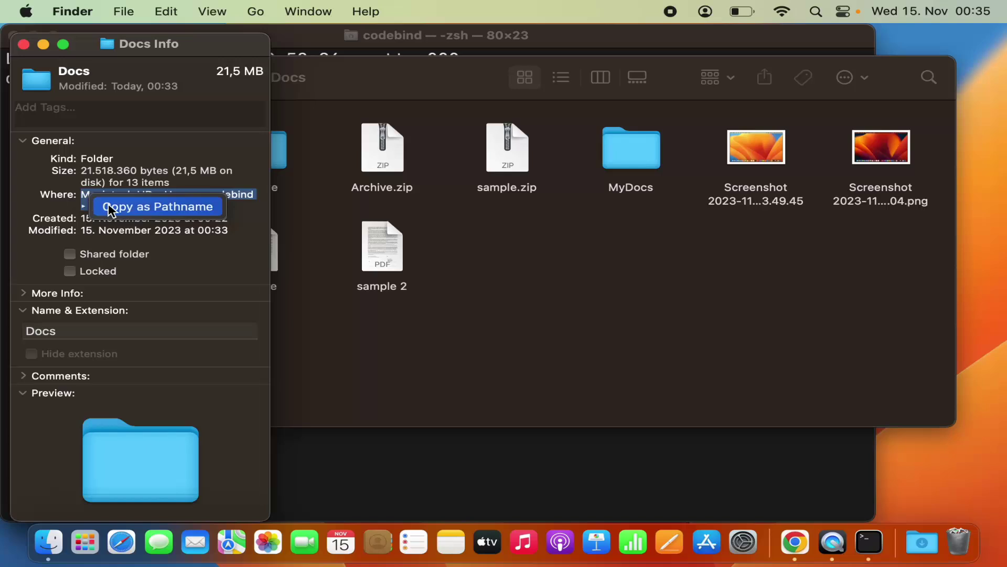
{"action": "left_click", "coordinate": [110, 209]}
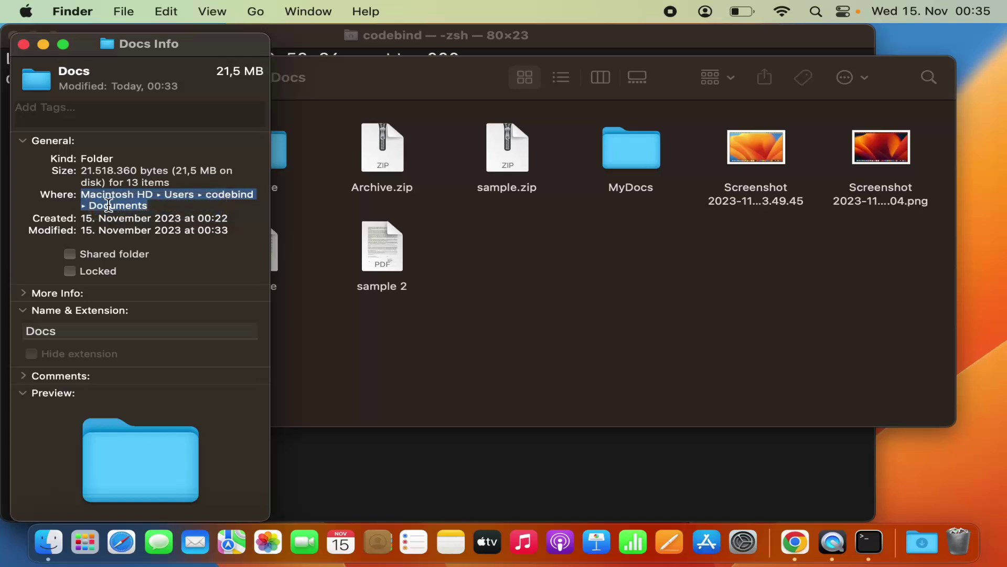
{"action": "left_click", "coordinate": [441, 452]}
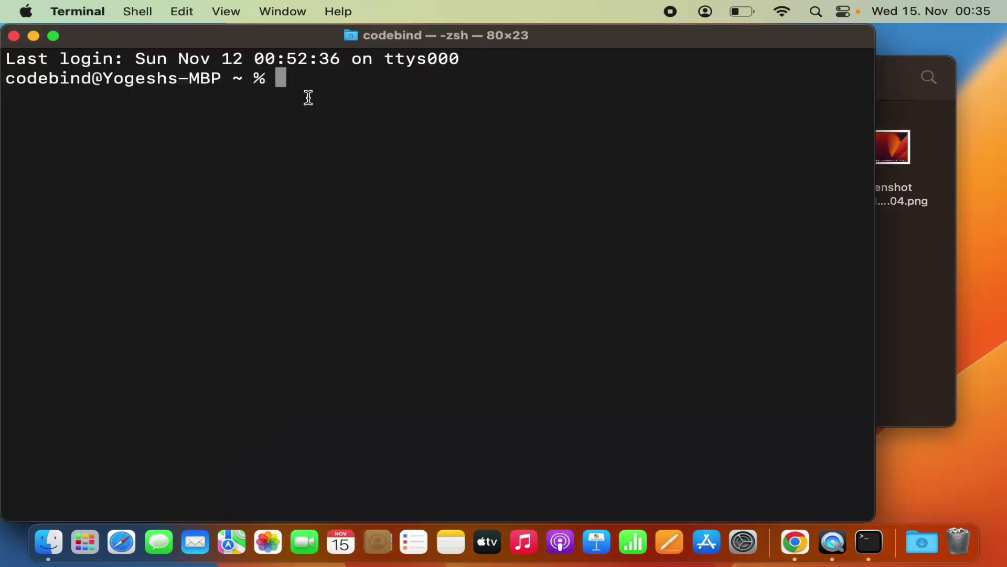
- Run cd with the pasted Documents path, then switch back to the Finder window
{"action": "key", "text": "super+v"}
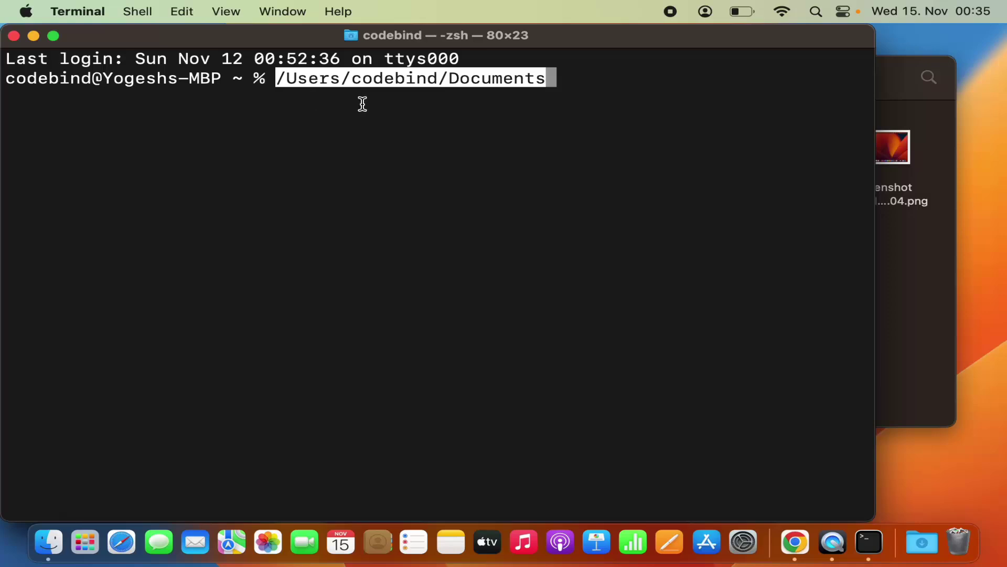
{"action": "key", "text": "Left"}
{"action": "key", "text": "Left"}
{"action": "key", "text": "Left"}
{"action": "key", "text": "Left"}
{"action": "key", "text": "Left"}
{"action": "key", "text": "Left"}
{"action": "key", "text": "Left"}
{"action": "key", "text": "Left"}
{"action": "key", "text": "Left"}
{"action": "key", "text": "Left"}
{"action": "key", "text": "Left"}
{"action": "key", "text": "Left"}
{"action": "key", "text": "Left"}
{"action": "key", "text": "Left"}
{"action": "key", "text": "Left"}
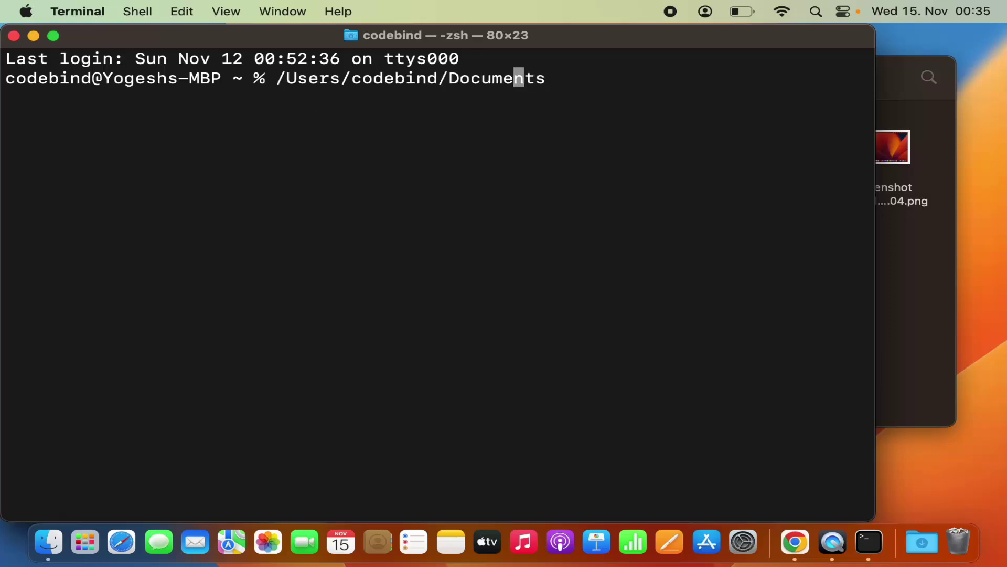
{"action": "key", "text": "Left"}
{"action": "key", "text": "Left"}
{"action": "key", "text": "Left"}
{"action": "key", "text": "Left"}
{"action": "key", "text": "Left"}
{"action": "key", "text": "Left"}
{"action": "key", "text": "Left"}
{"action": "key", "text": "Left"}
{"action": "key", "text": "Left"}
{"action": "key", "text": "Left"}
{"action": "type", "text": "cd"}
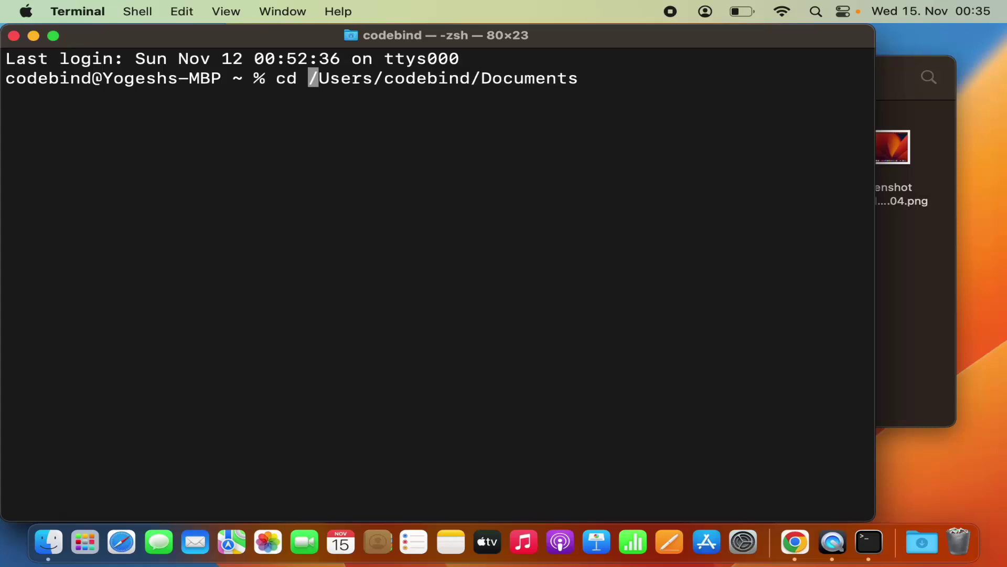
{"action": "key", "text": "Return"}
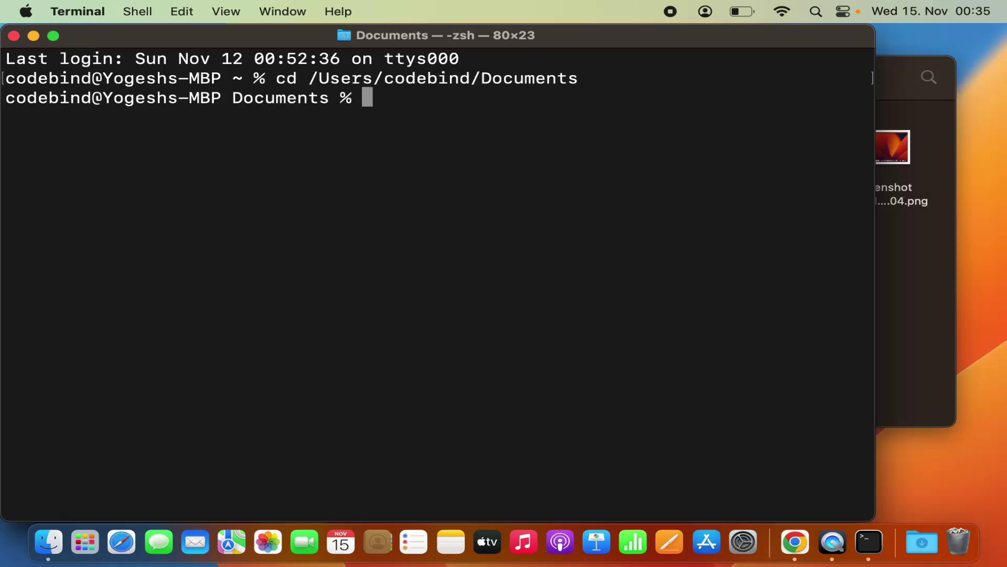
{"action": "left_click", "coordinate": [904, 286]}
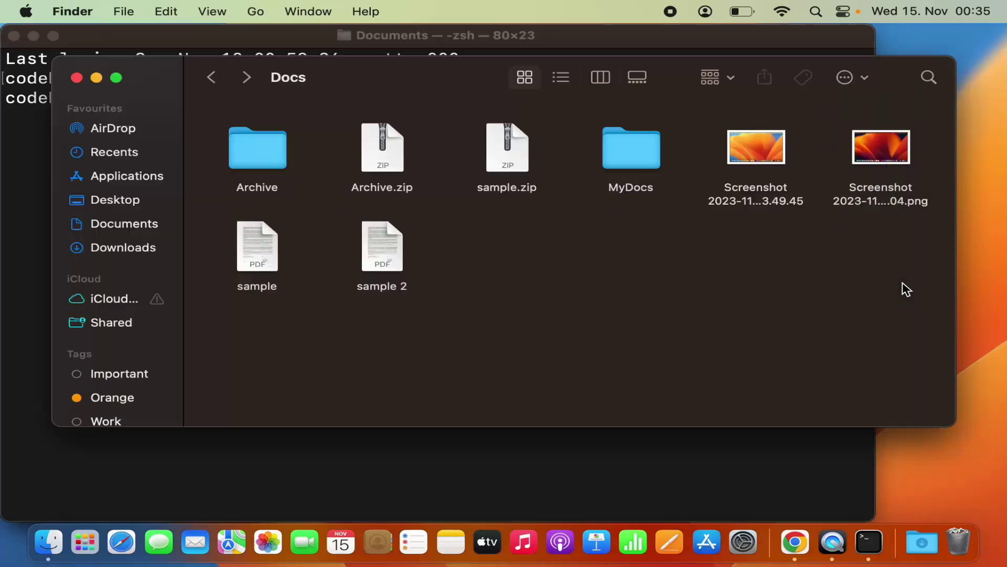
- Show the Docs folder's Get Info (13 items, 21.5 MB), then return to Terminal
{"action": "right_click", "coordinate": [480, 279]}
{"action": "mouse_move", "coordinate": [504, 341]}
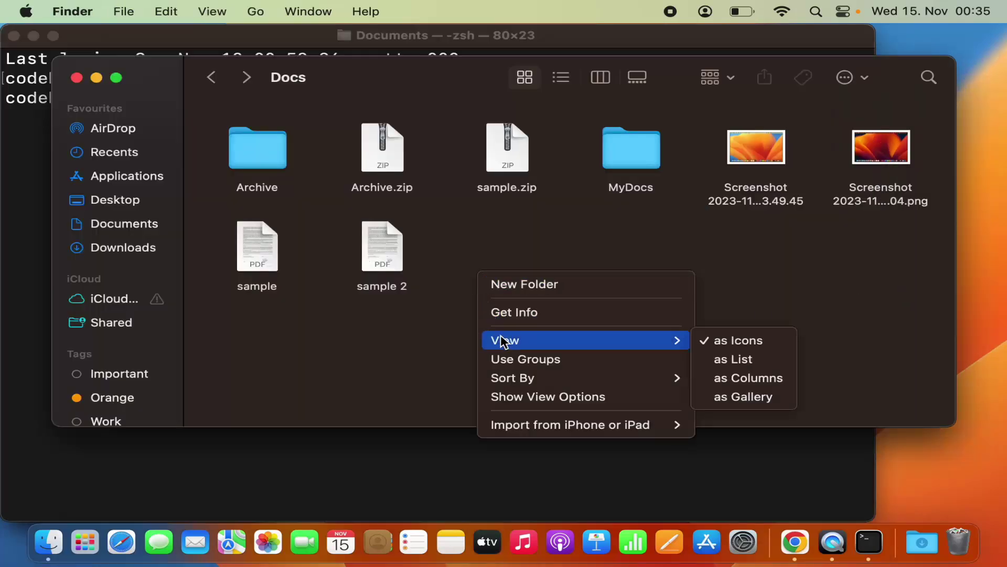
{"action": "left_click", "coordinate": [506, 314]}
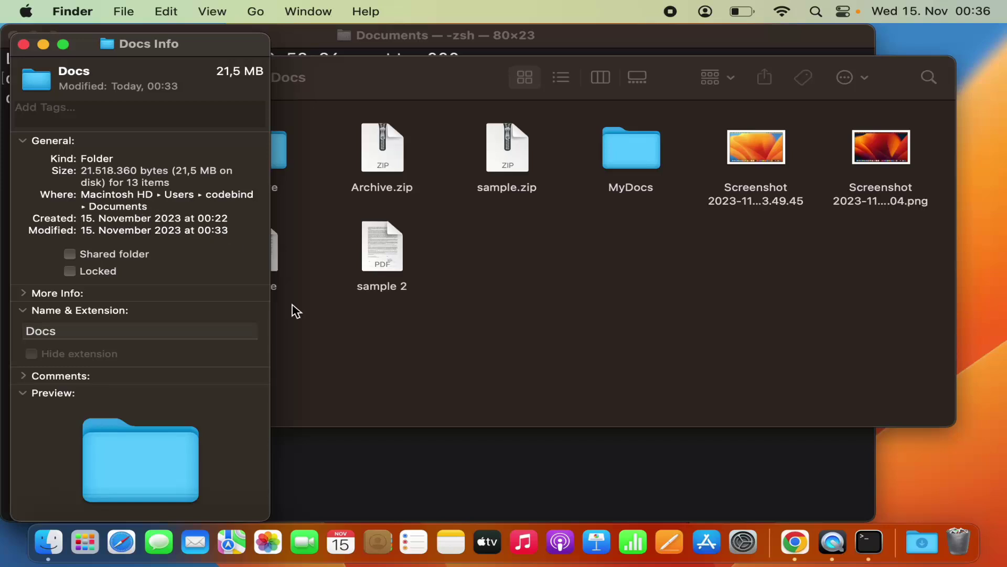
{"action": "left_click", "coordinate": [403, 477]}
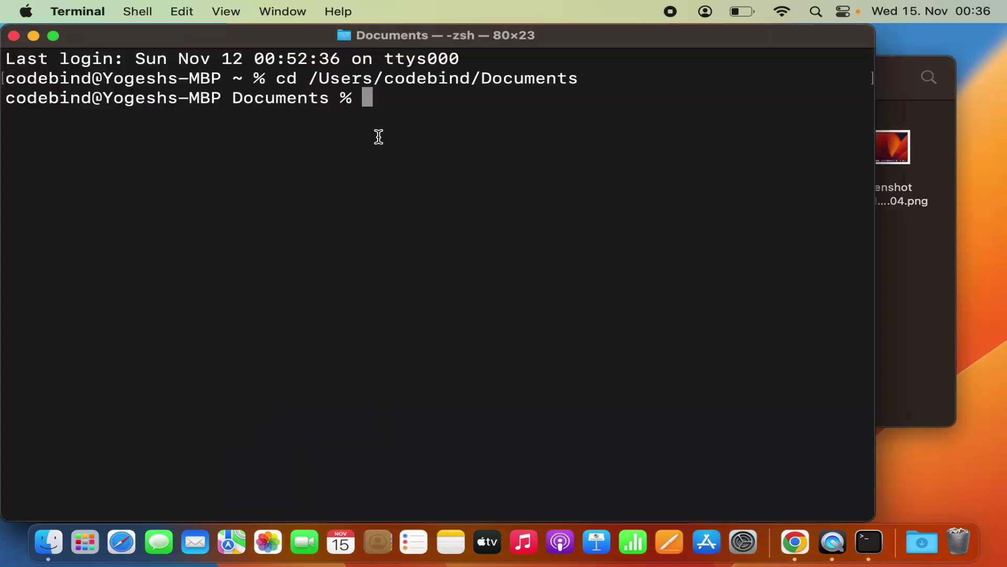
- Run ls in Documents and allow Terminal access to the folder
{"action": "type", "text": "ls"}
{"action": "key", "text": "Return"}
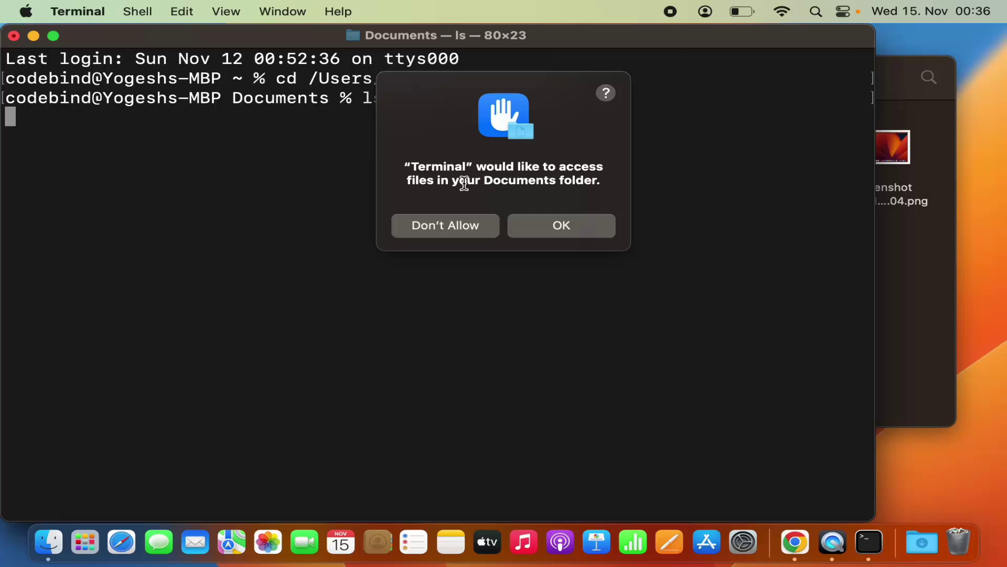
{"action": "left_click", "coordinate": [546, 227]}
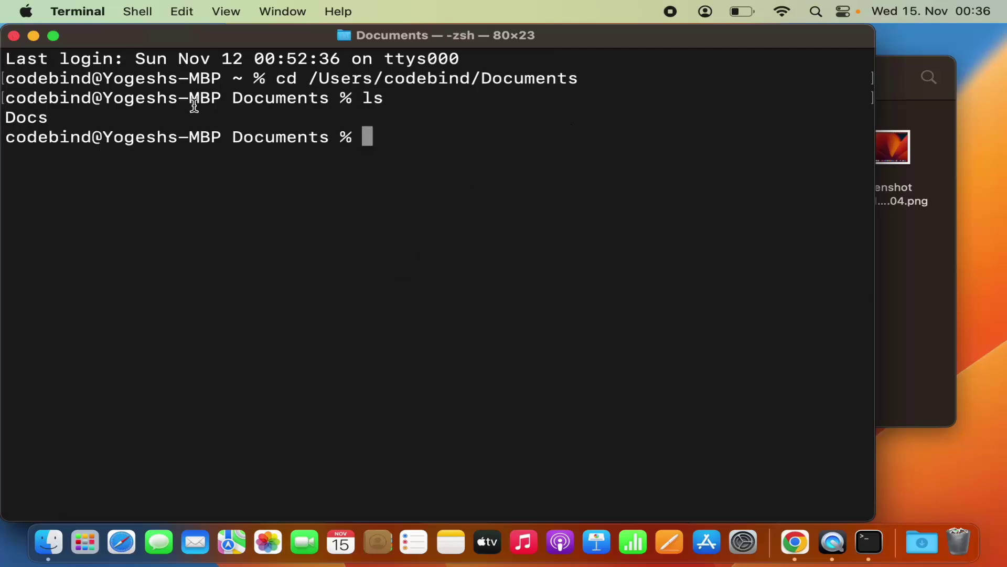
- Move into Docs with cd Docs/ and list its contents, including MyDocs
{"action": "double_click", "coordinate": [31, 120]}
{"action": "type", "text": "cd Docs/"}
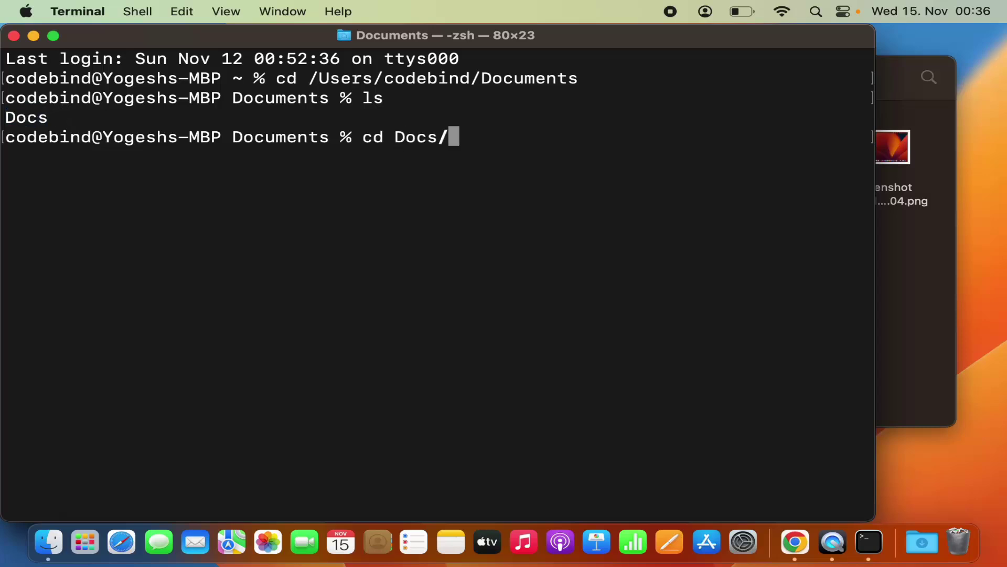
{"action": "key", "text": "Return"}
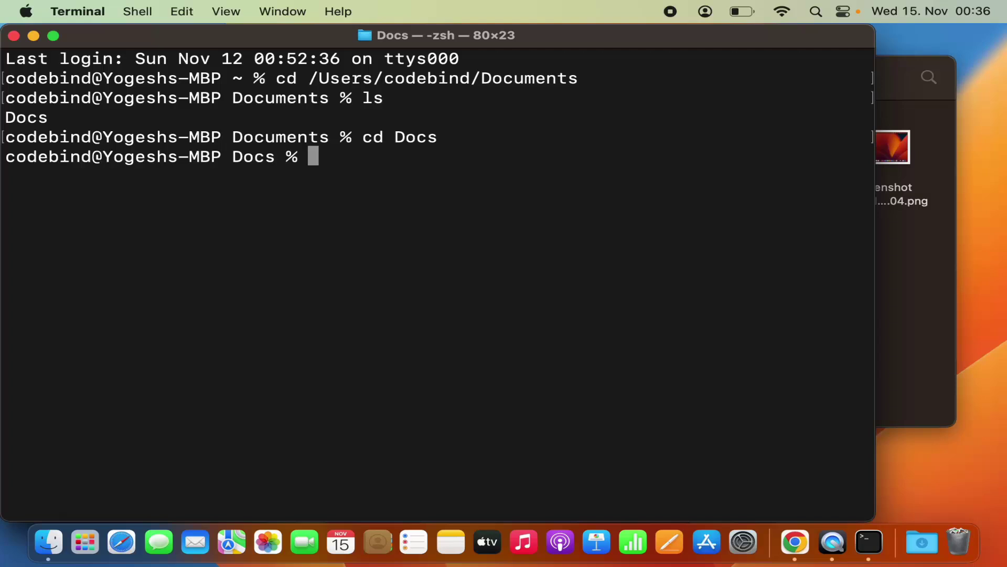
{"action": "type", "text": "ls"}
{"action": "key", "text": "Return"}
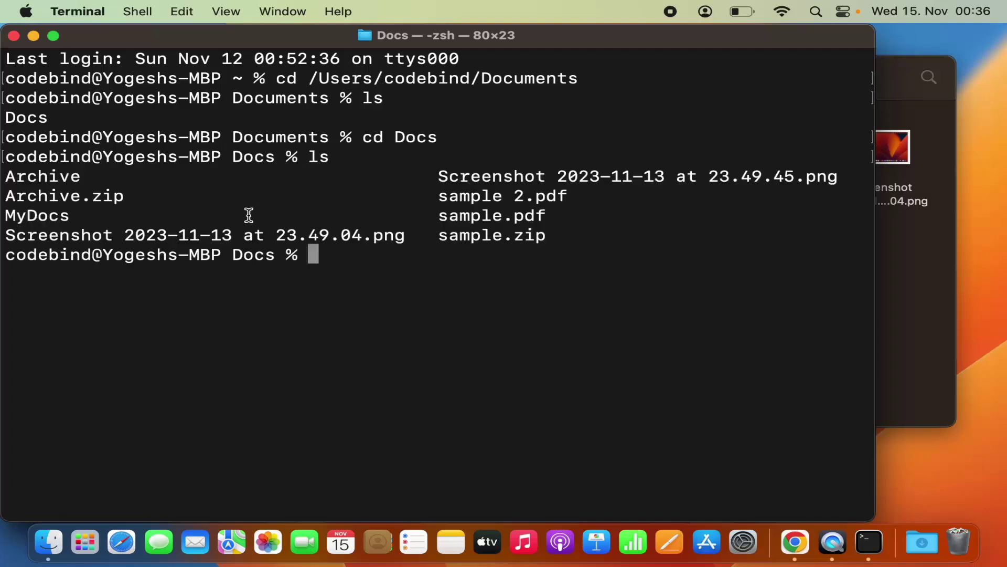
{"action": "double_click", "coordinate": [53, 220]}
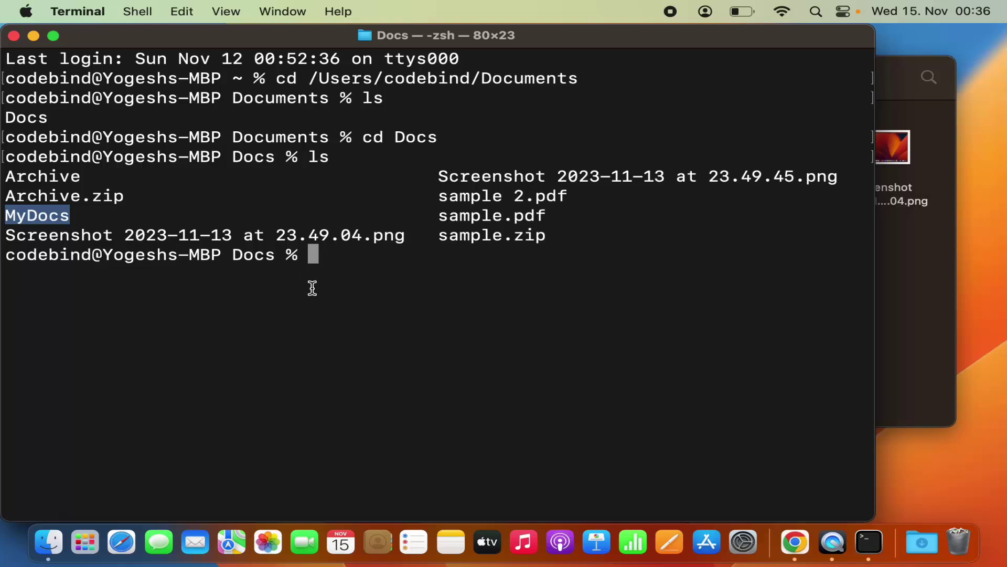
{"action": "left_click", "coordinate": [326, 254]}
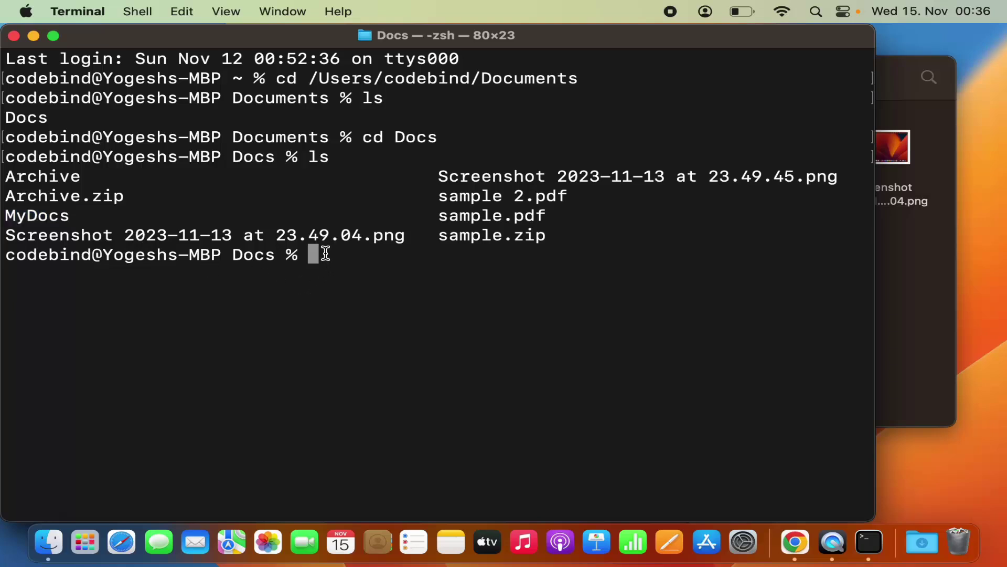
- Enter zip -r MyDocs.zip MyDocs at the prompt using Tab completion, without running it
{"action": "type", "text": "zip -r M"}
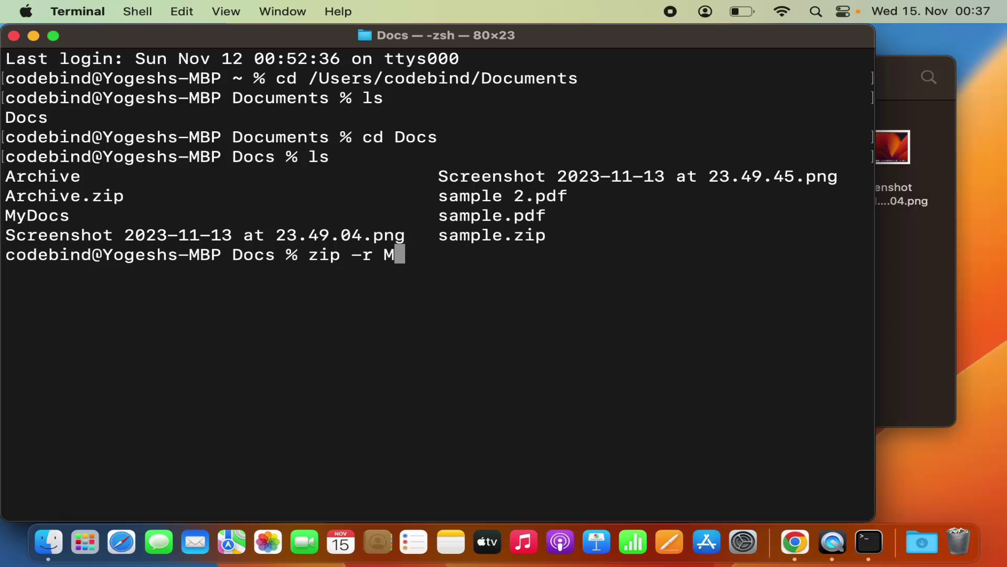
{"action": "key", "text": "Tab"}
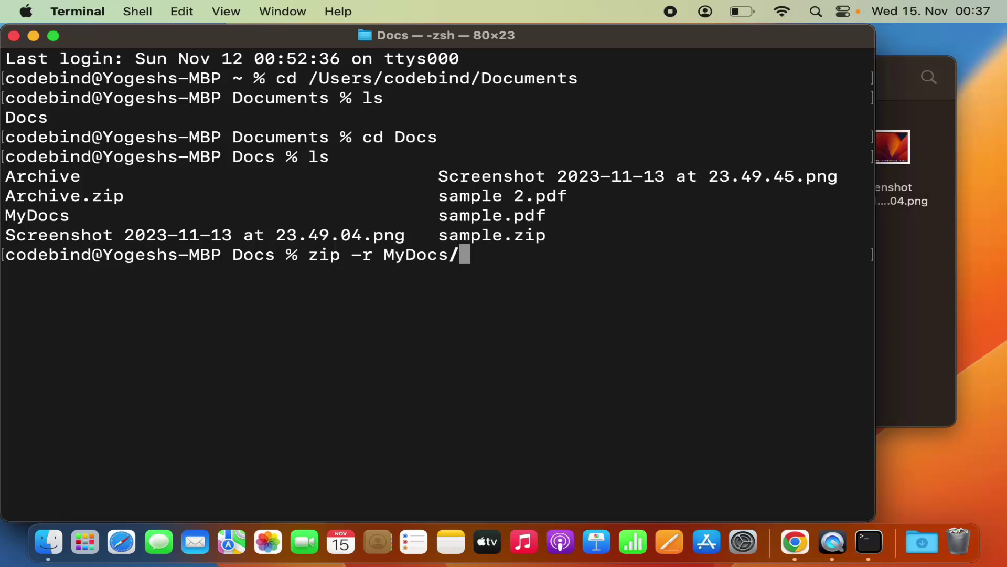
{"action": "key", "text": "BackSpace"}
{"action": "type", "text": ".zip"}
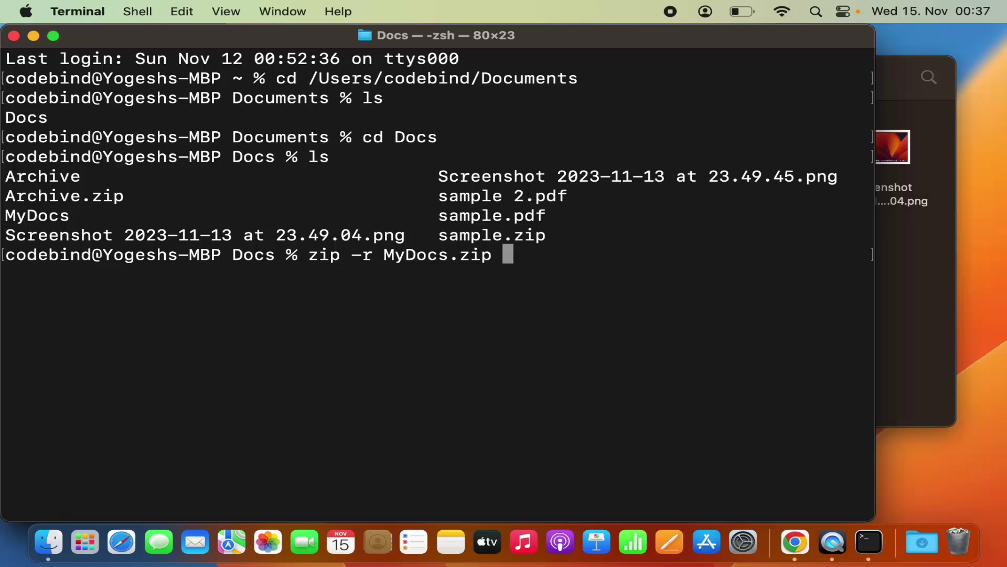
{"action": "type", "text": "M"}
{"action": "key", "text": "Tab"}
{"action": "key", "text": "BackSpace"}
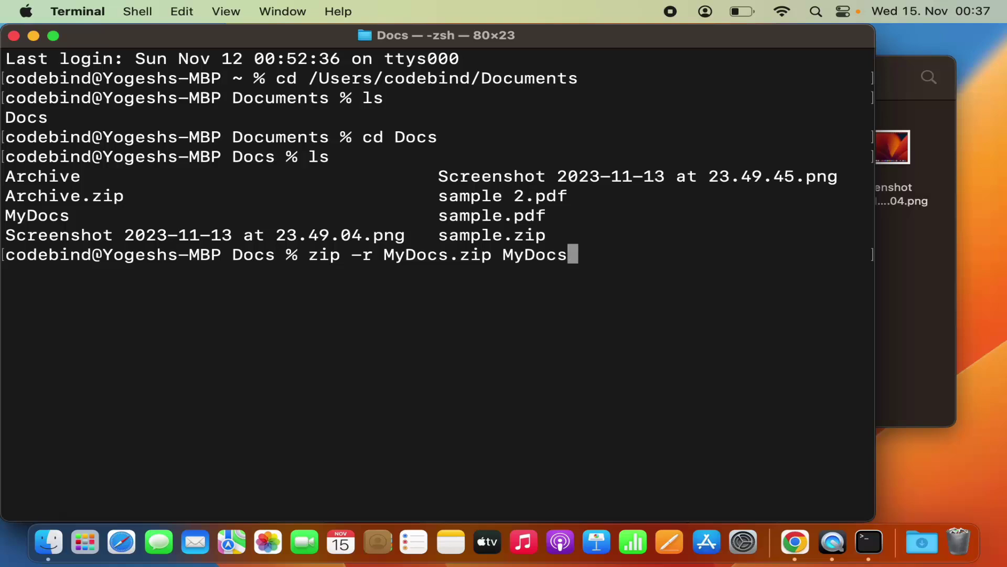
{"action": "double_click", "coordinate": [513, 256]}
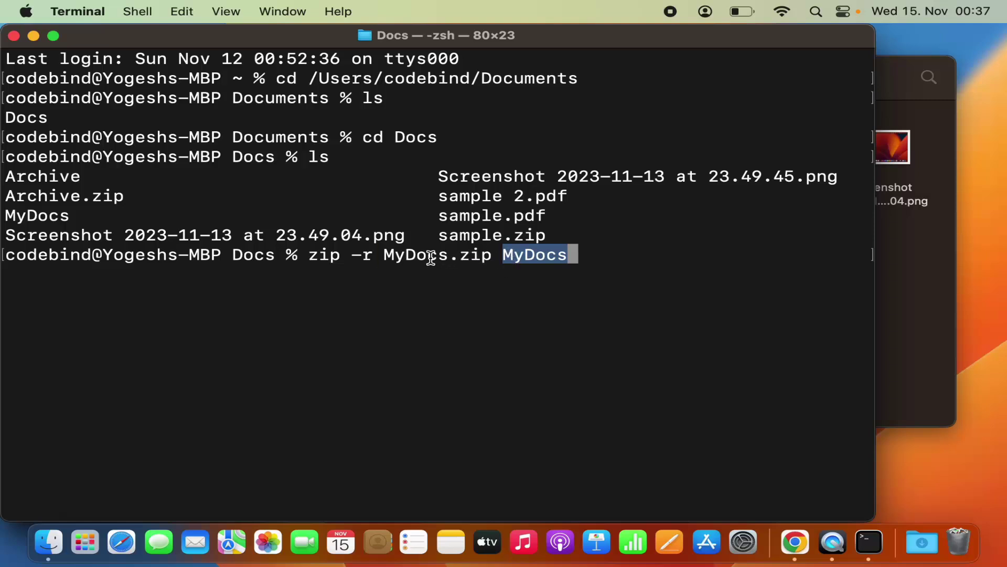
{"action": "left_click", "coordinate": [514, 256]}
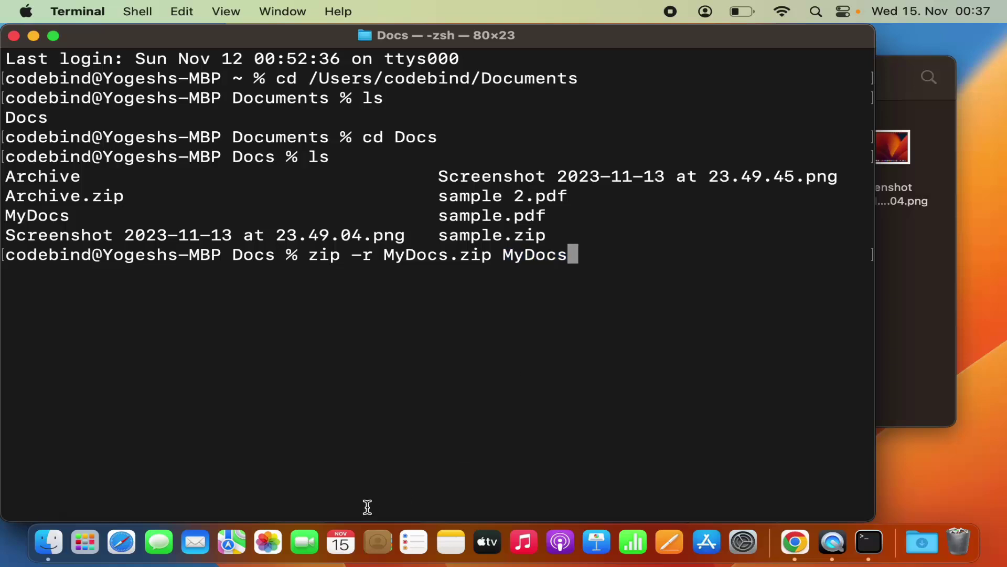
- Close the Docs info panel and narrow the Docs window to the screen's right side
{"action": "left_click", "coordinate": [65, 540]}
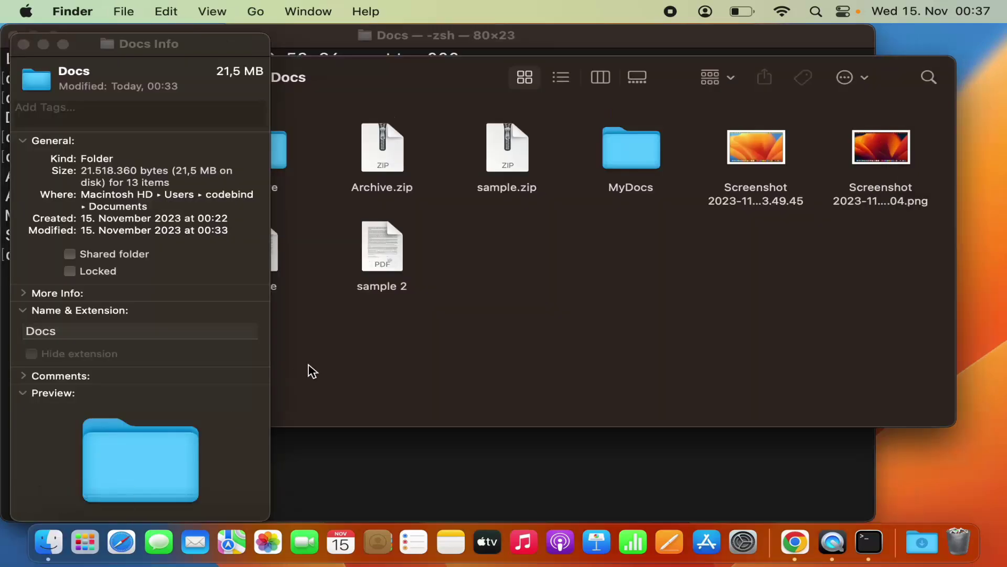
{"action": "left_click", "coordinate": [24, 44]}
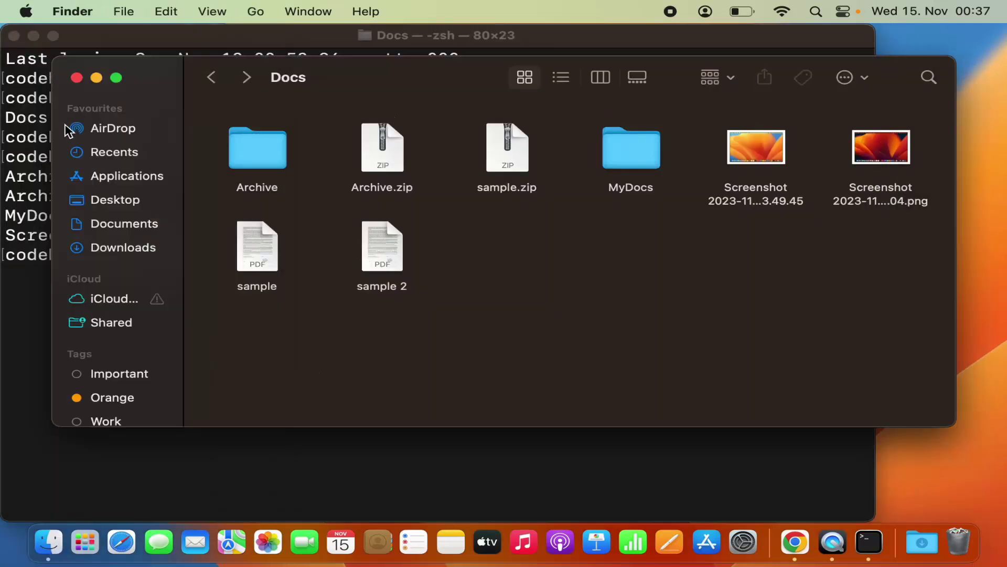
{"action": "left_click_drag", "start_coordinate": [83, 132], "coordinate": [669, 212]}
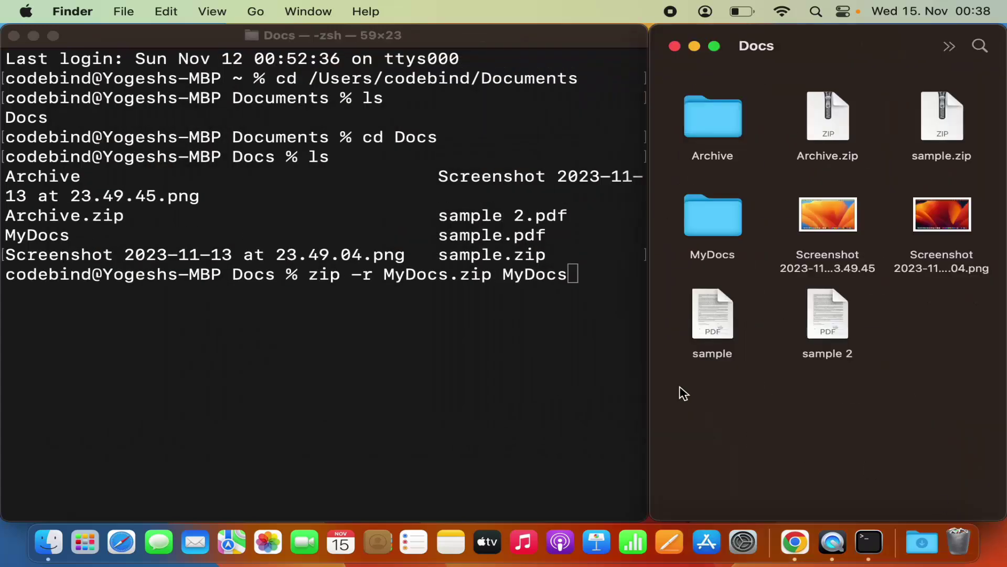
- Run the zip command to create MyDocs.zip from the MyDocs folder
{"action": "left_click", "coordinate": [437, 307]}
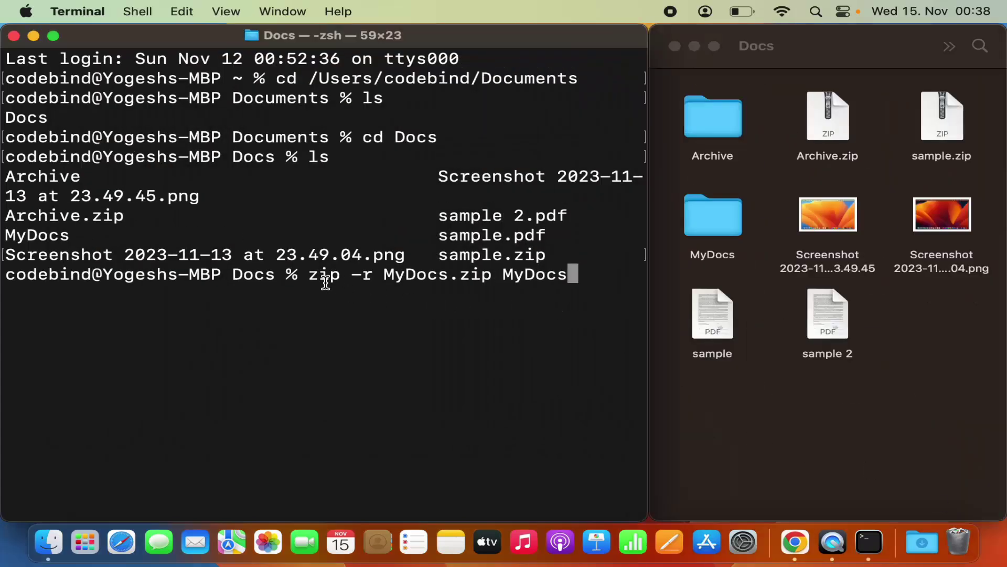
{"action": "double_click", "coordinate": [415, 275]}
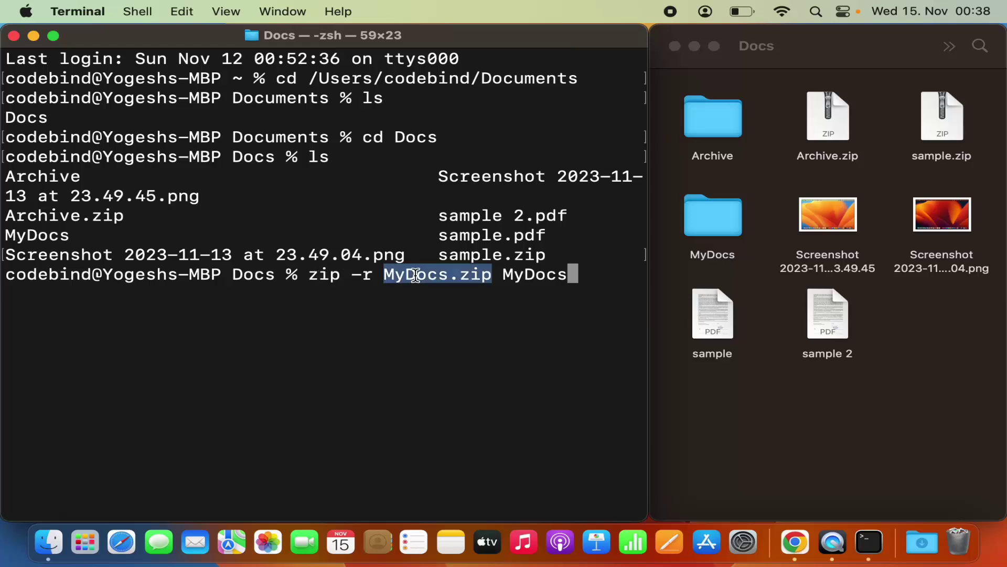
{"action": "double_click", "coordinate": [516, 273]}
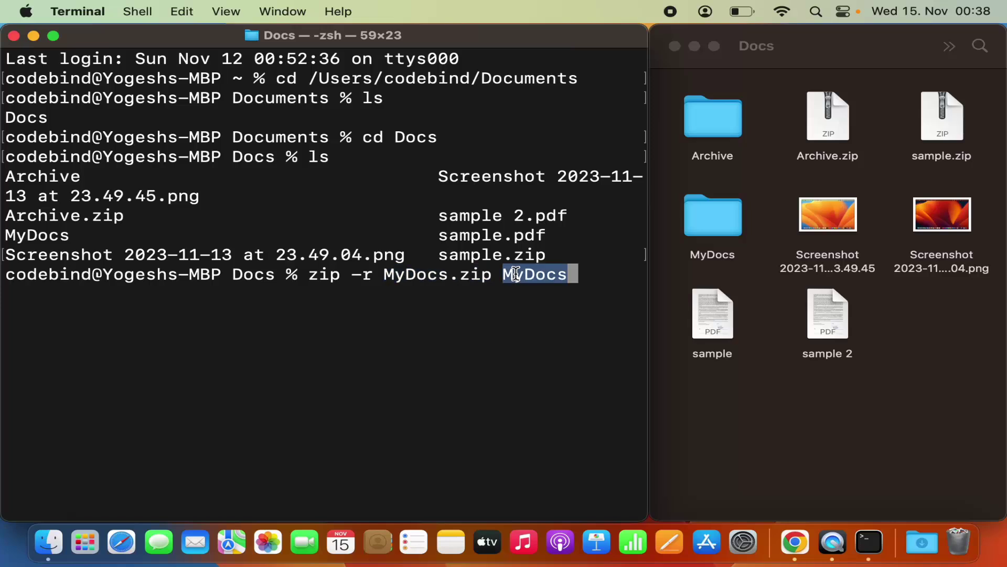
{"action": "left_click", "coordinate": [577, 284]}
{"action": "key", "text": "Return"}
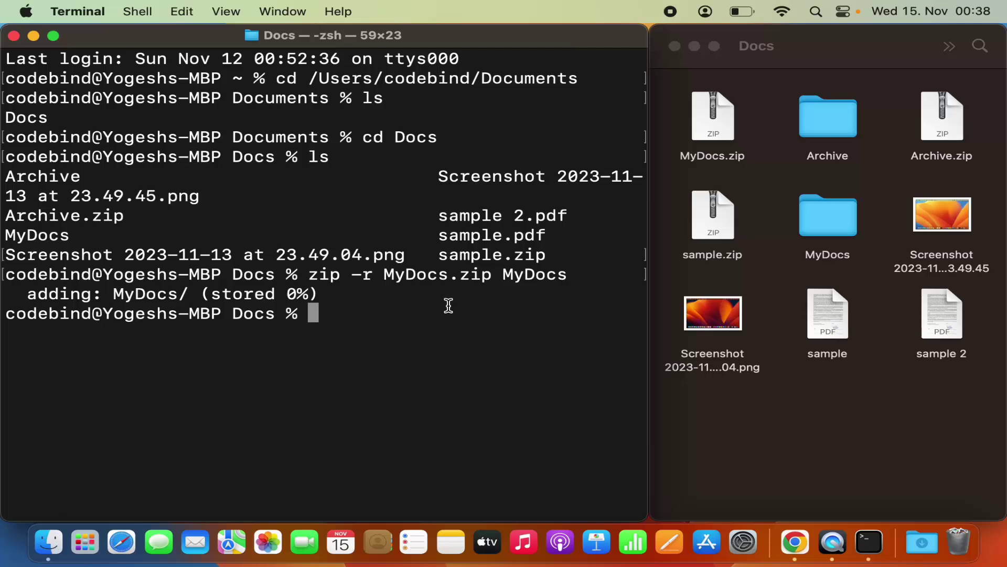
- Run 'unzip MyDocs.zip' in the Docs folder, which only reports the archive
{"action": "type", "text": "un"}
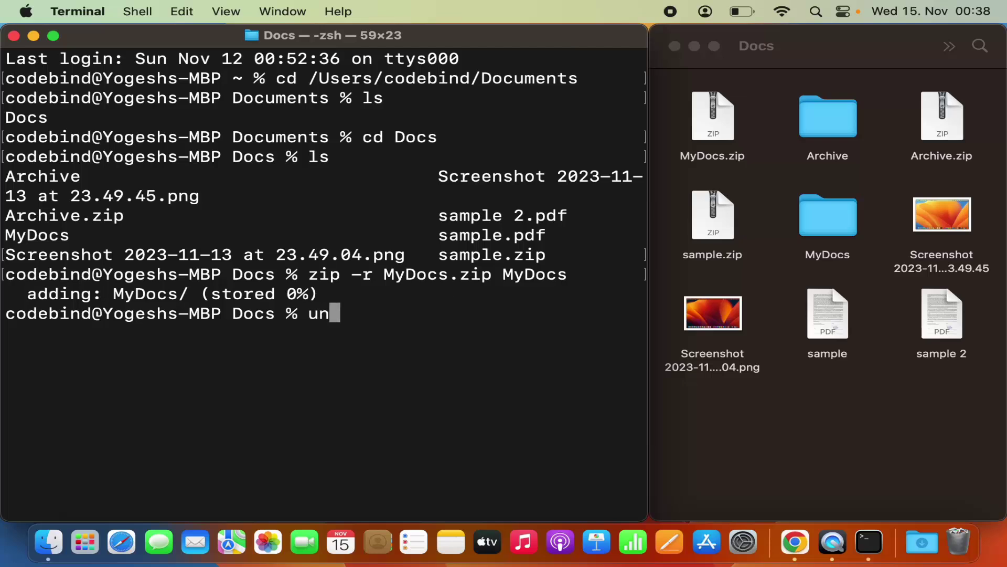
{"action": "type", "text": "zip MyDocs"}
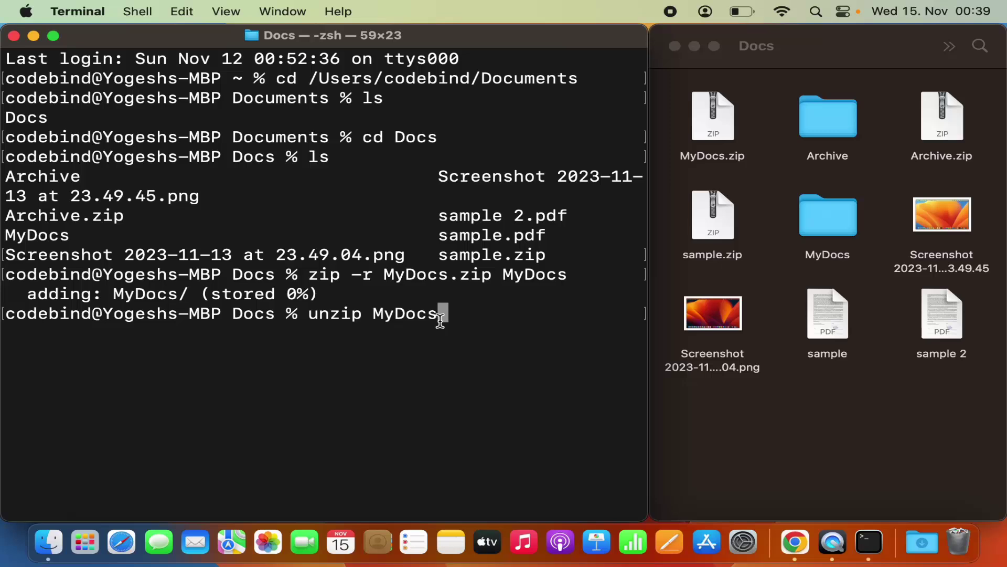
{"action": "type", "text": ".zip"}
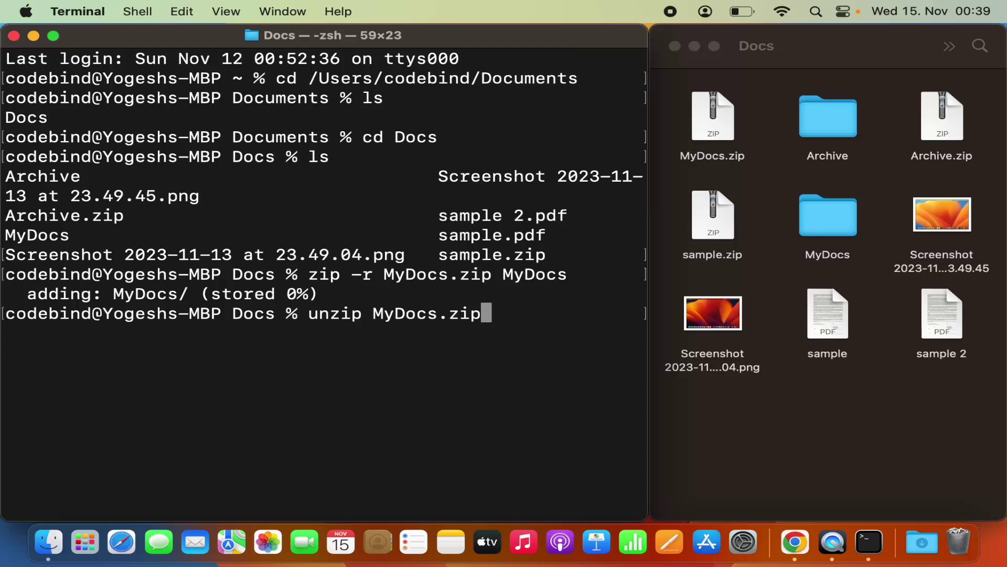
{"action": "key", "text": "Return"}
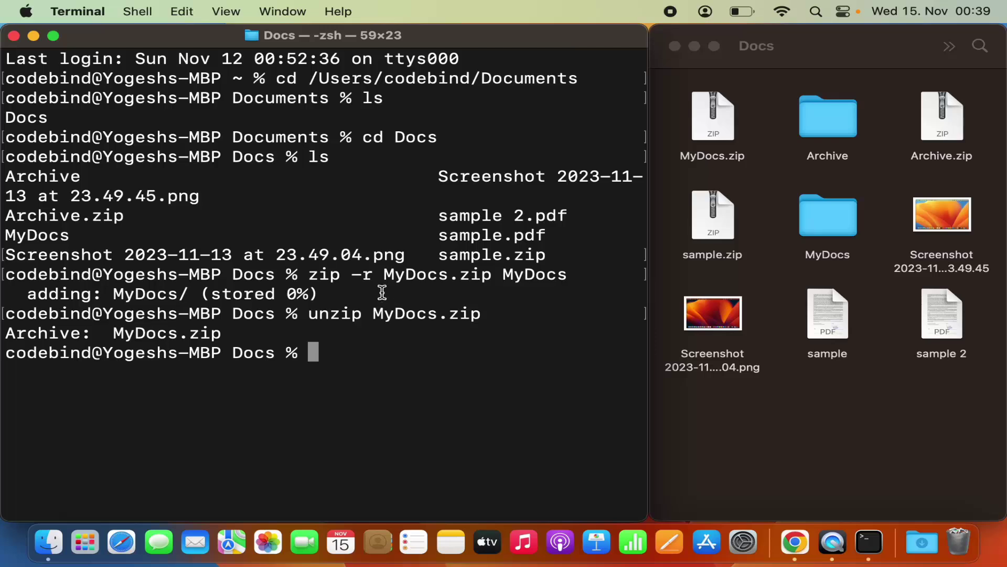
- Move the MyDocs folder in Docs to the Bin, keeping MyDocs.zip
{"action": "left_click", "coordinate": [840, 236]}
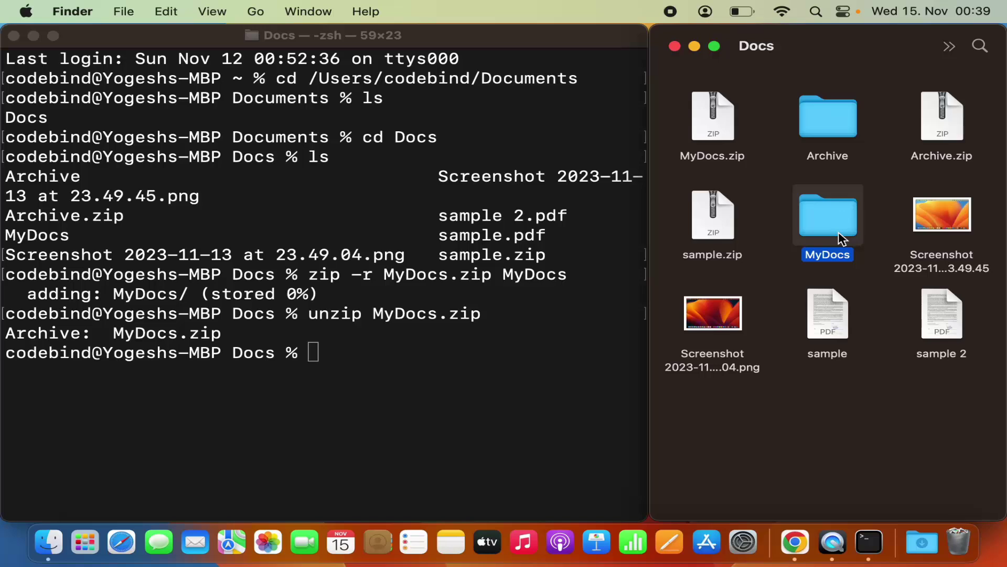
{"action": "right_click", "coordinate": [839, 231]}
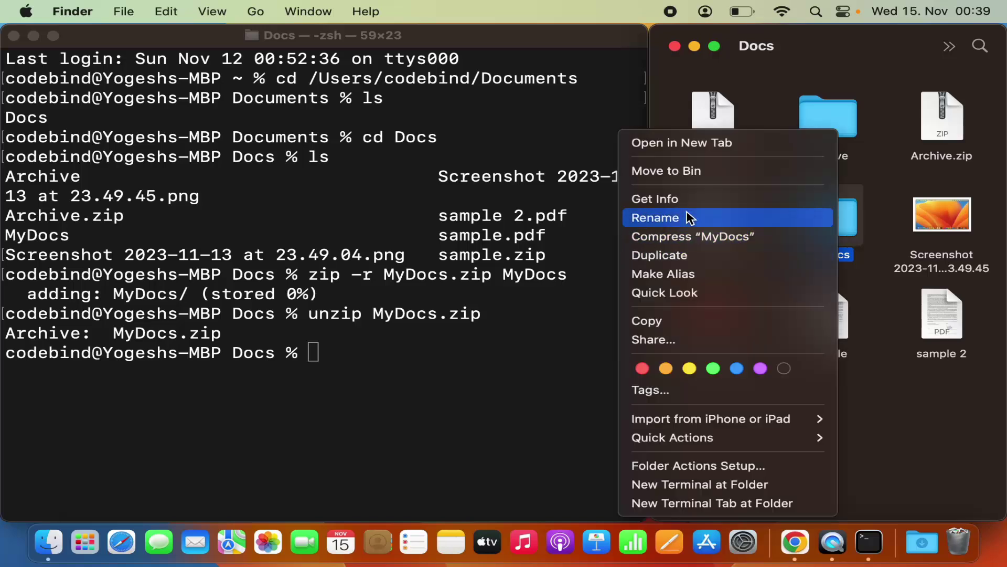
{"action": "left_click", "coordinate": [687, 181]}
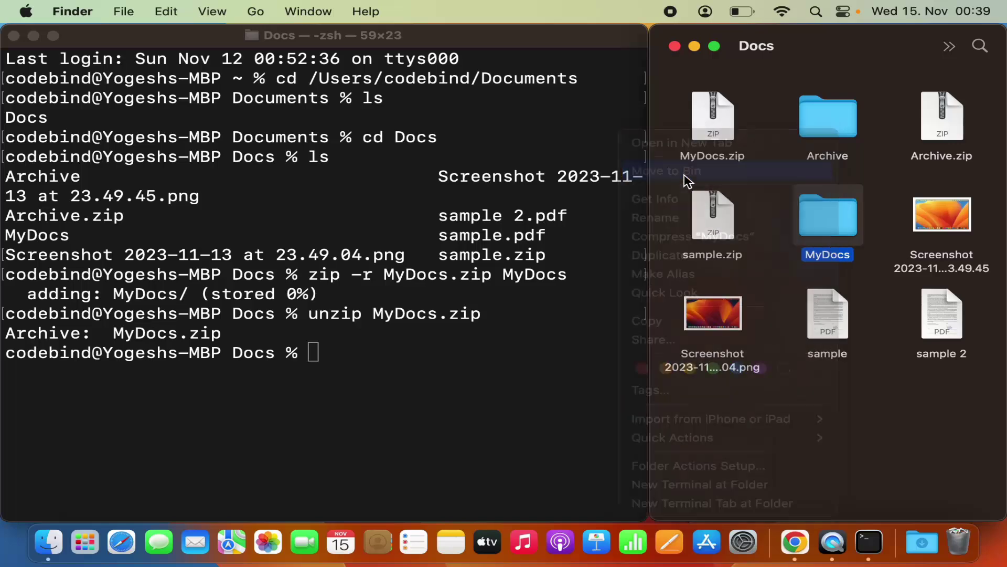
{"action": "left_click", "coordinate": [423, 358]}
- Rerun 'unzip MyDocs.zip' to restore the MyDocs folder in Docs
{"action": "key", "text": "Up"}
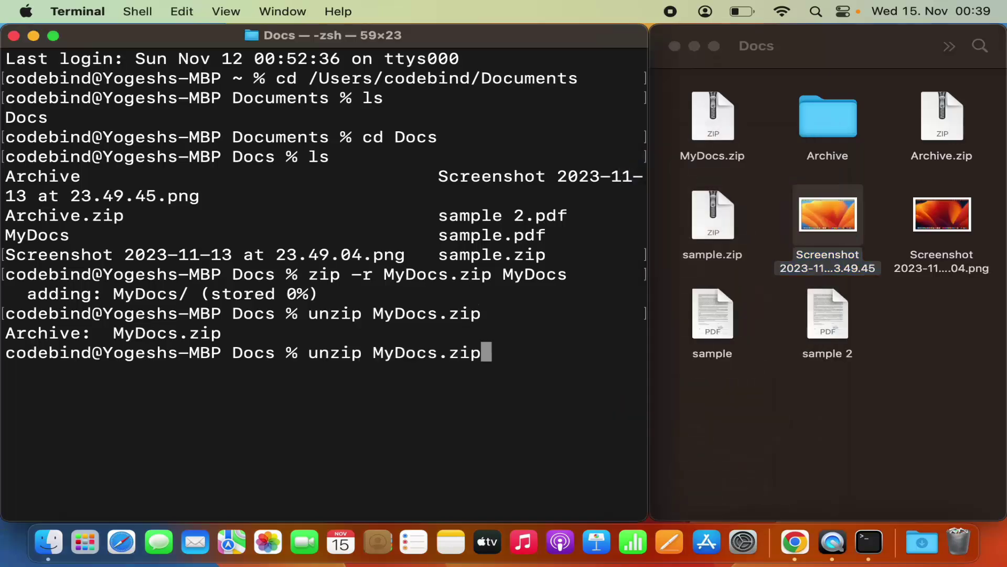
{"action": "key", "text": "Return"}
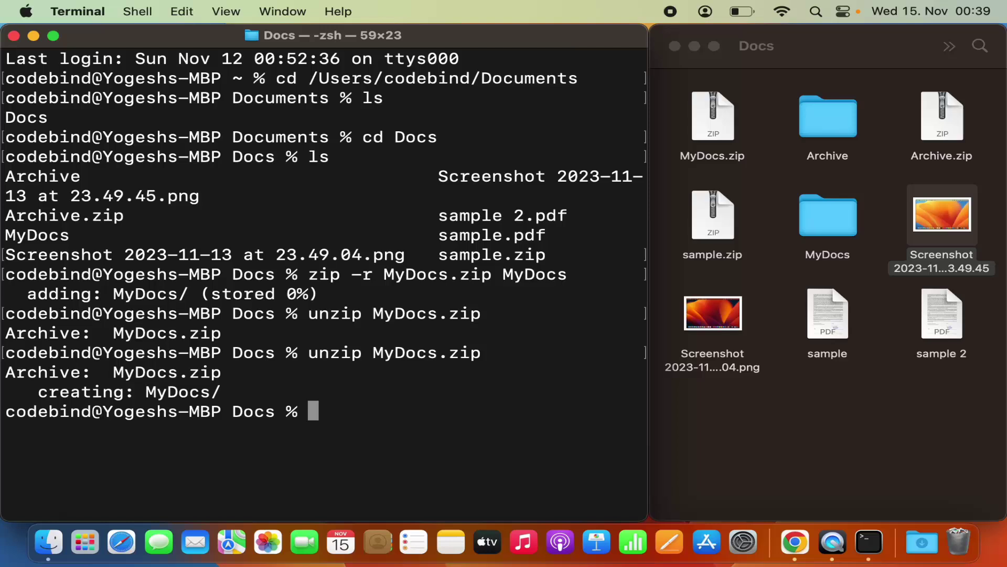